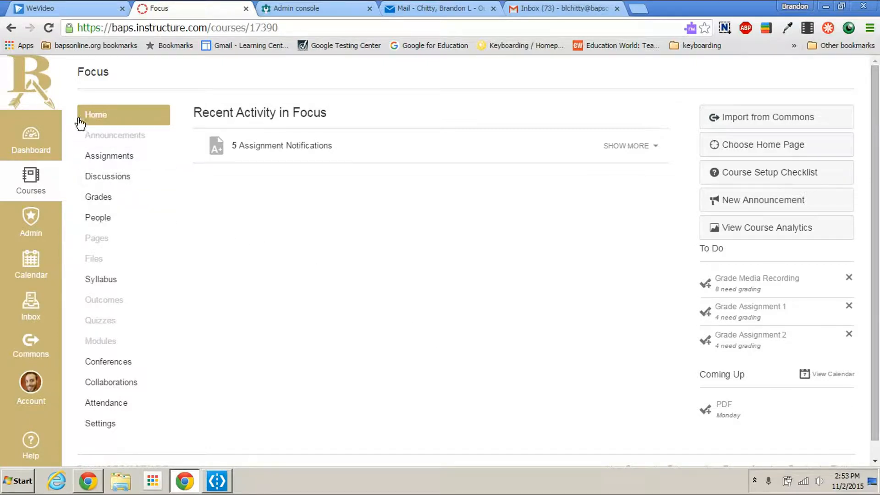
Step: Open the Quizzes page of the Focus course, starting from the dashboard
left_click(24, 135)
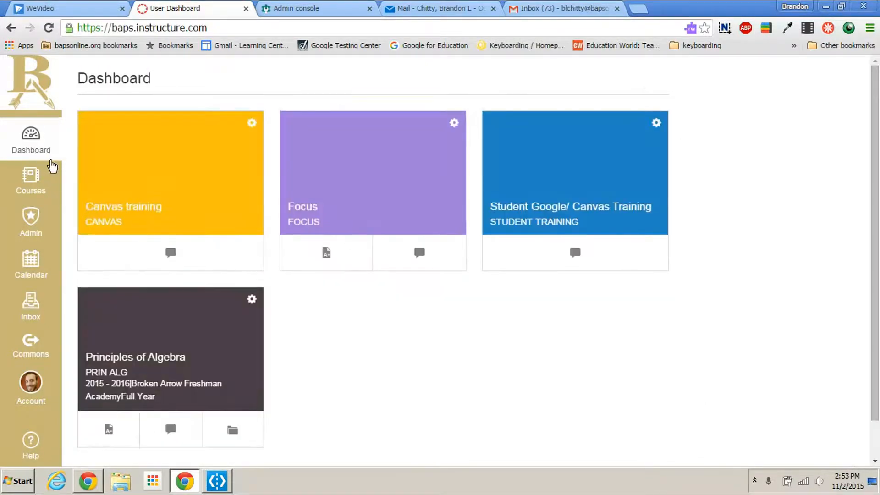
left_click(370, 186)
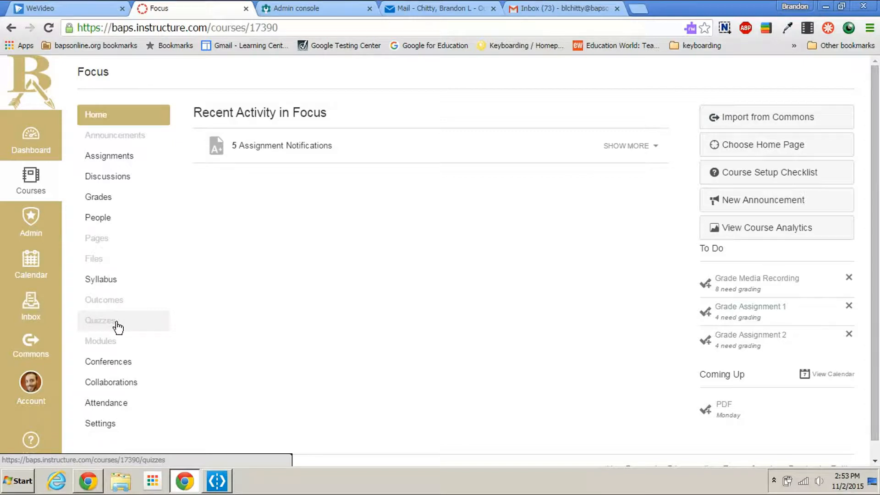
left_click(117, 323)
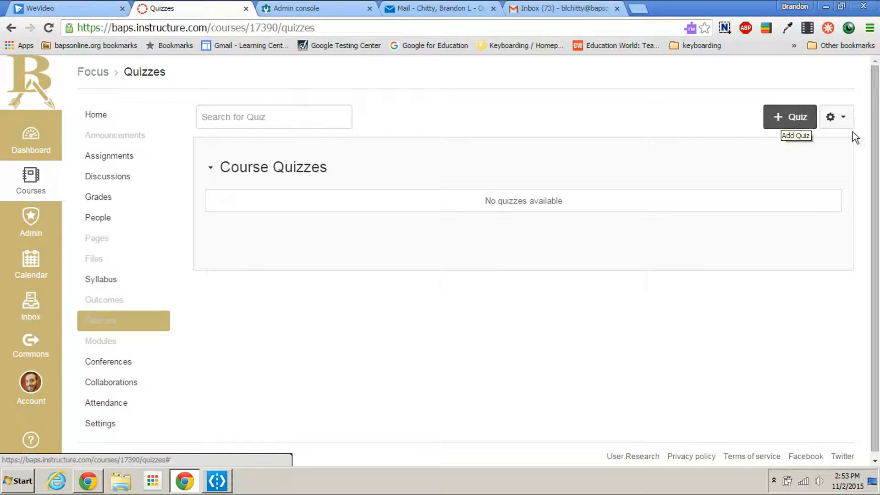
Step: Open the question bank management page for the course's quizzes
left_click(844, 123)
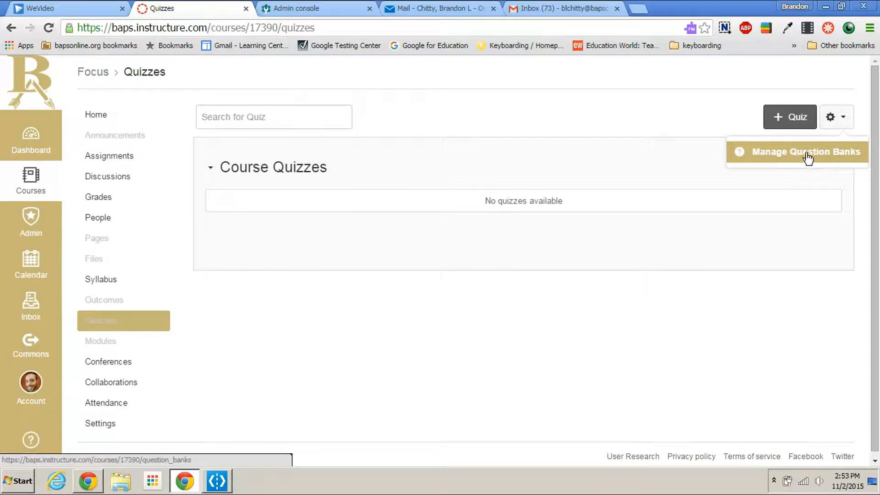
left_click(681, 105)
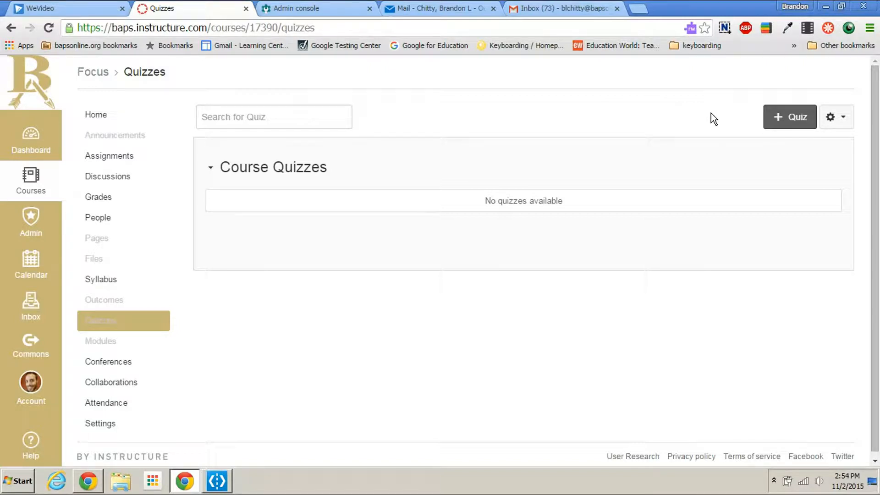
left_click(844, 121)
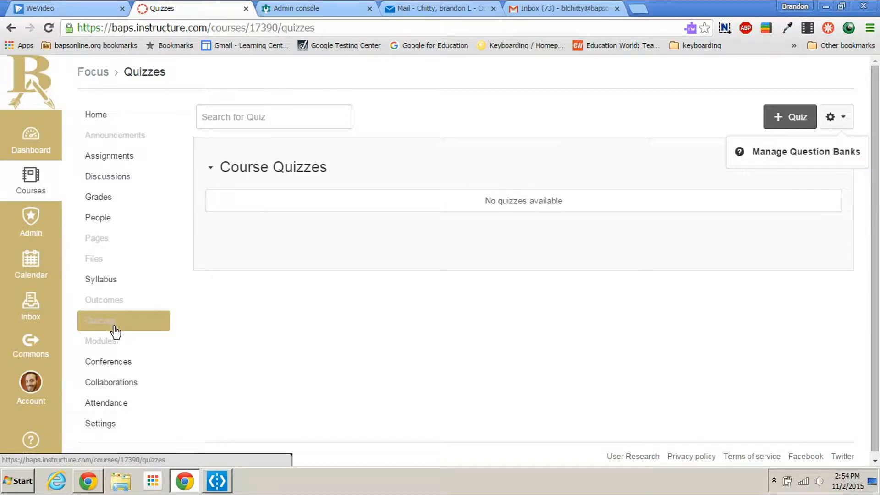
left_click(843, 122)
left_click(846, 127)
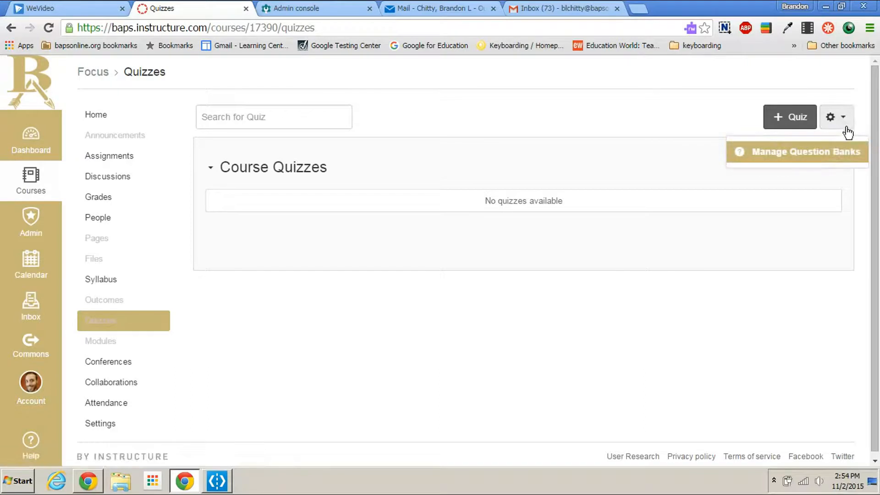
left_click(813, 155)
left_click(825, 164)
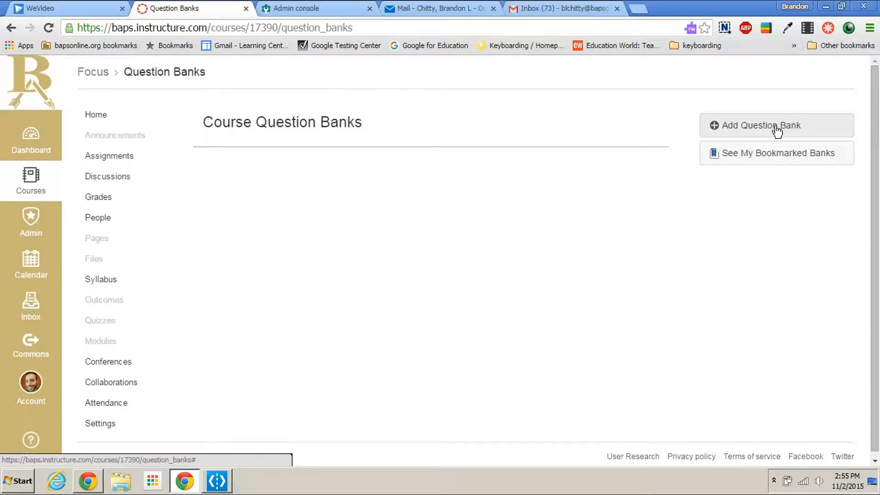
Step: Add a new course question bank named "Quiz 1"
left_click(791, 129)
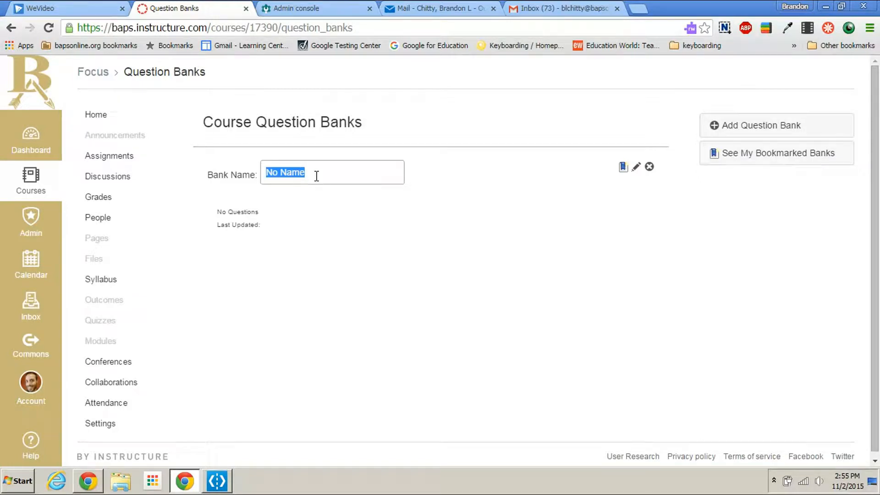
type("Quzi")
key("BackSpace")
key("BackSpace")
type("iz 1")
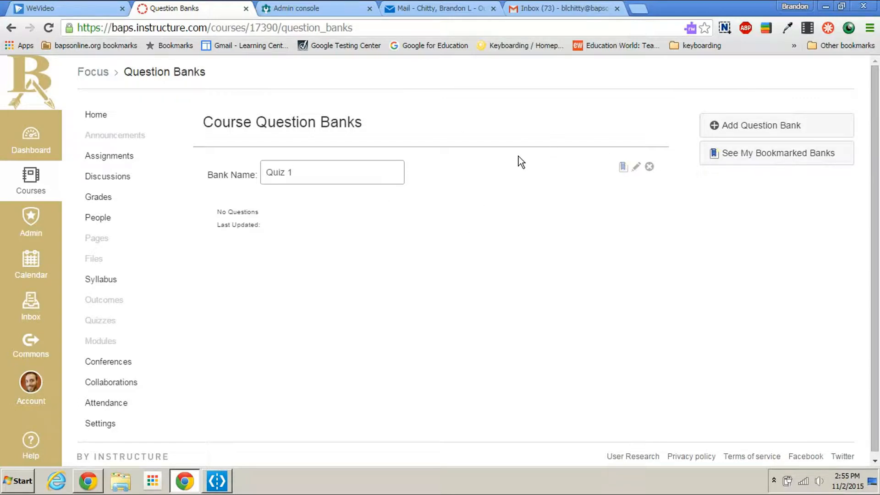
key("Return")
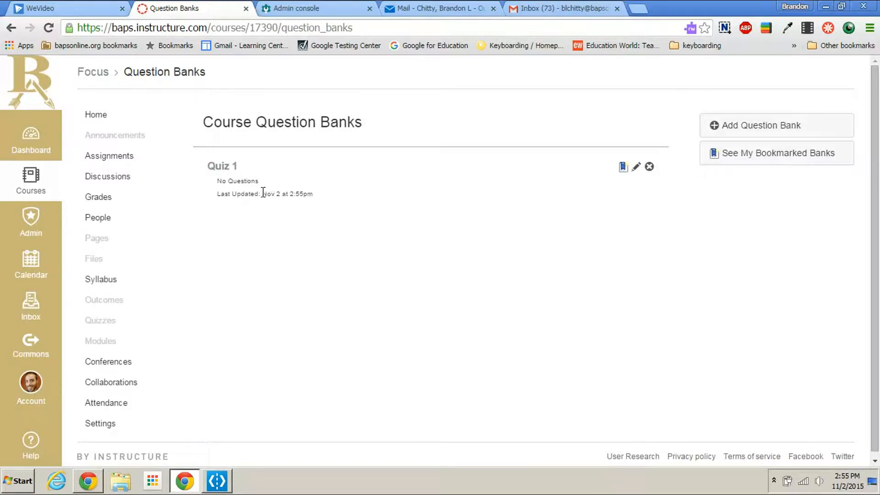
Step: Open the Quiz 1 bank and add a new question of the Multiple Choice type
left_click(222, 169)
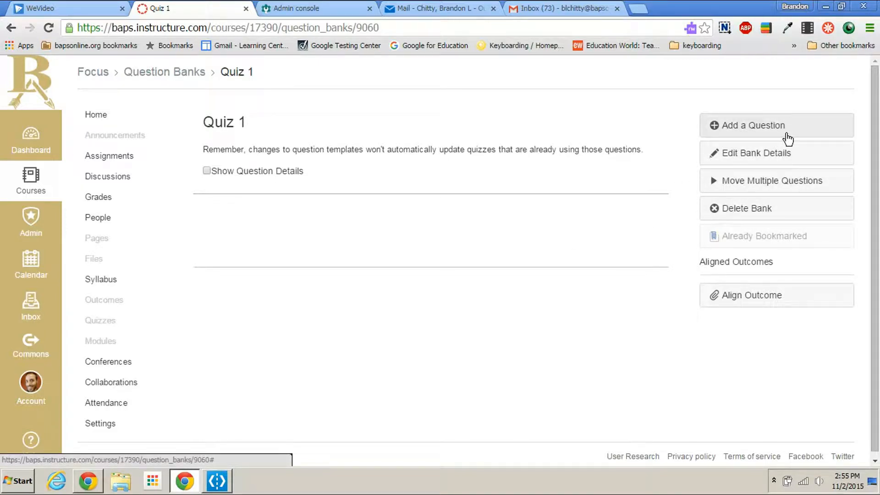
left_click(752, 132)
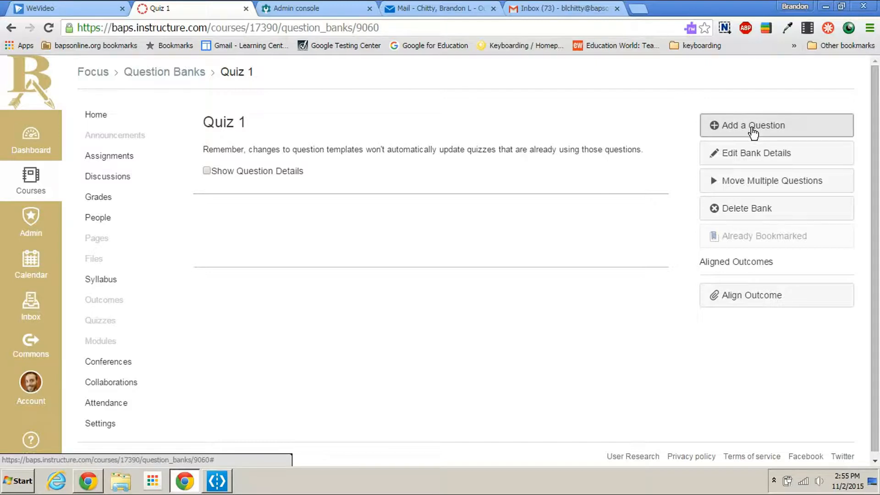
scroll(500, 181, "up", 1)
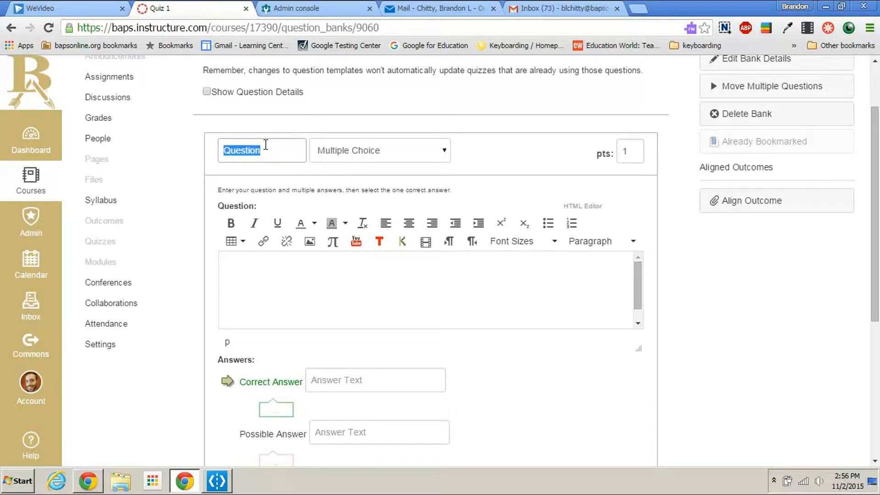
left_click(398, 159)
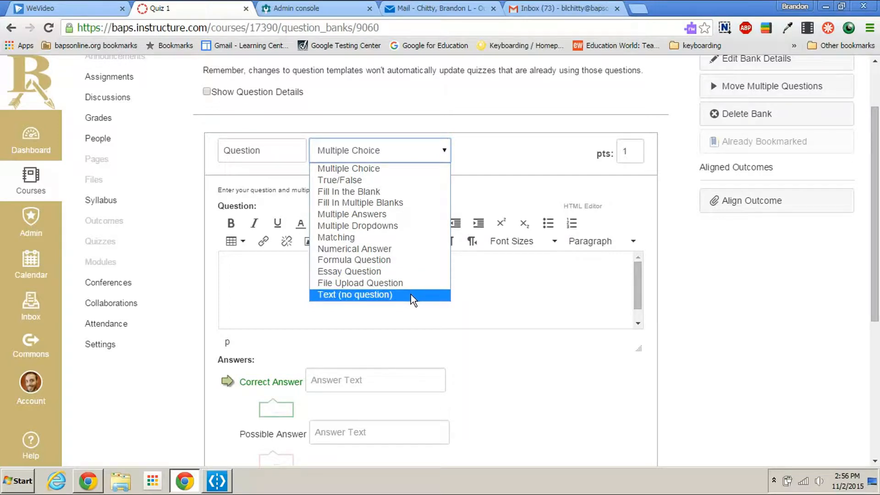
left_click(373, 171)
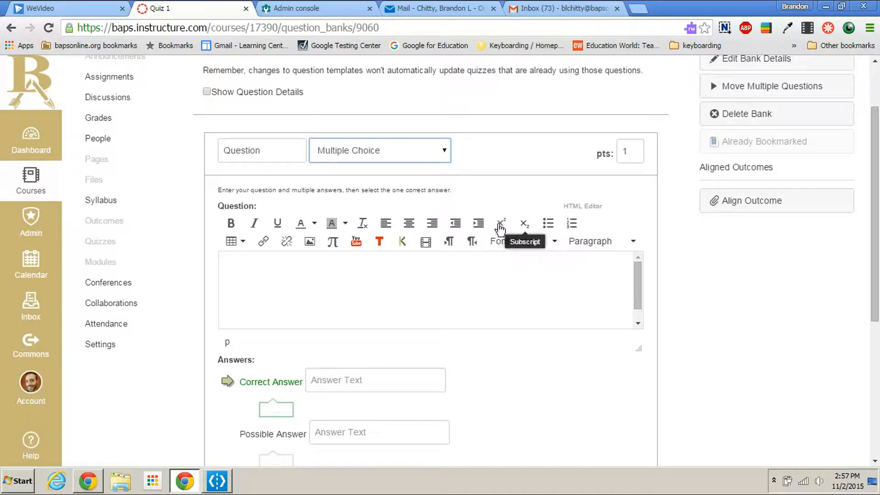
Step: Start embedding an image in the question body and search Flickr for "fire"
scroll(473, 271, "down", 1)
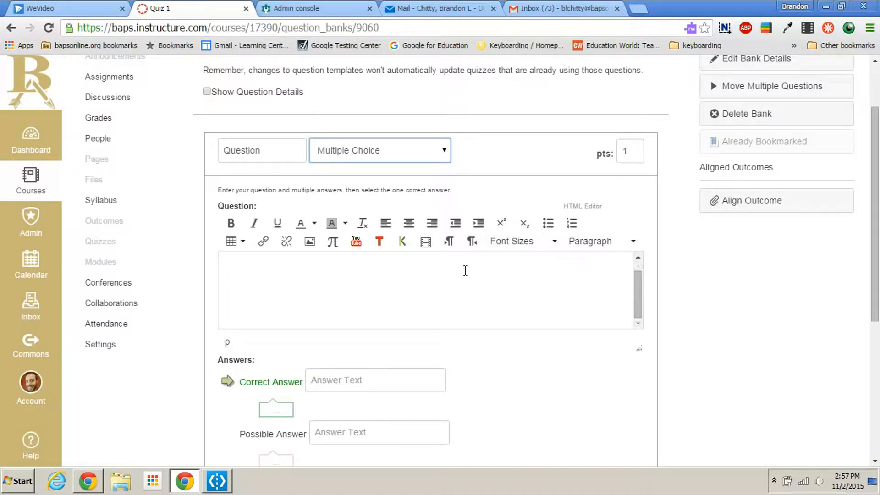
scroll(367, 274, "up", 2)
left_click(315, 350)
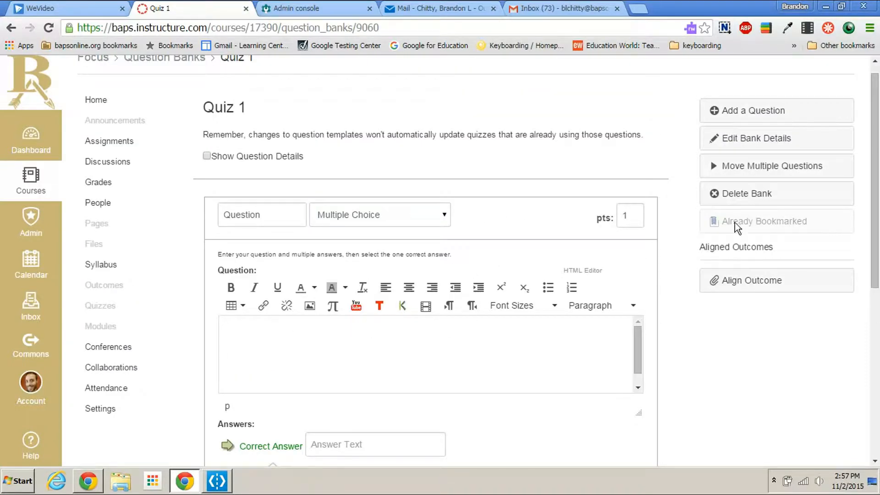
scroll(731, 224, "down", 2)
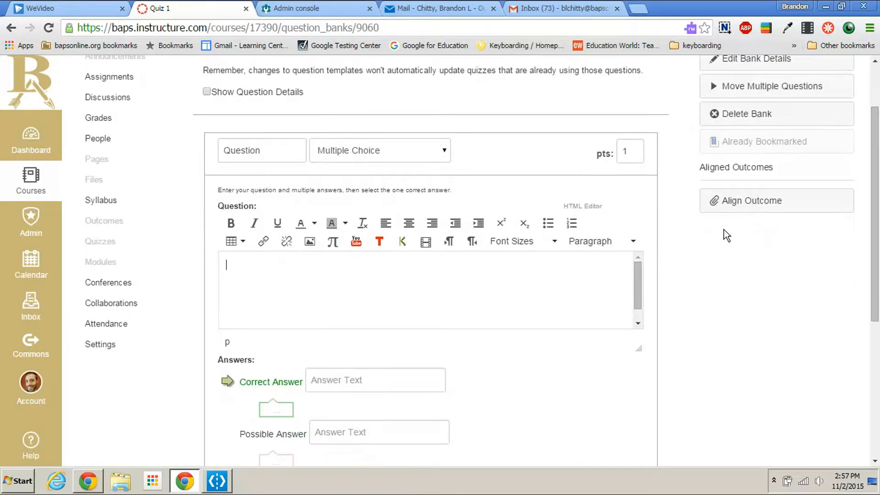
left_click(310, 248)
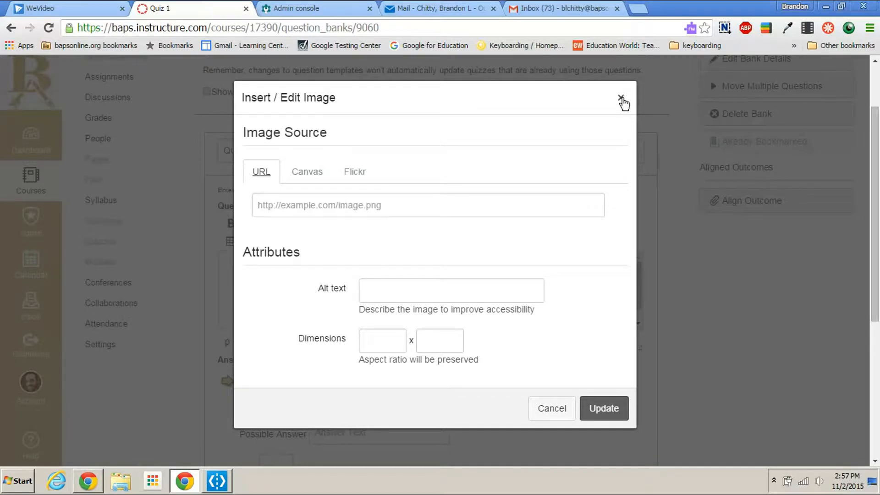
left_click(621, 98)
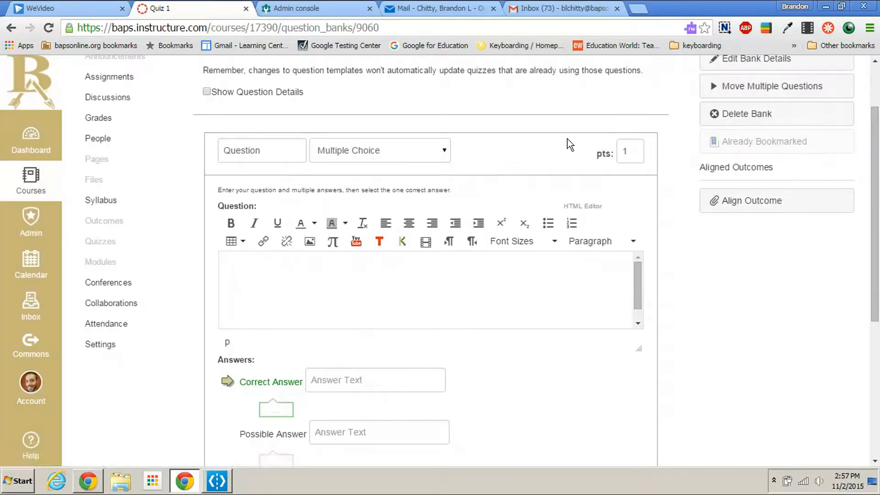
left_click(310, 243)
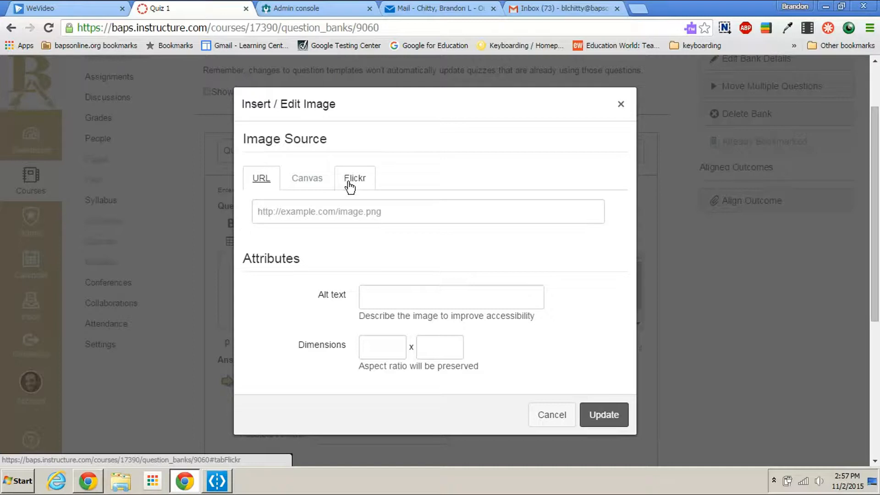
left_click(353, 188)
left_click(343, 211)
type("fl")
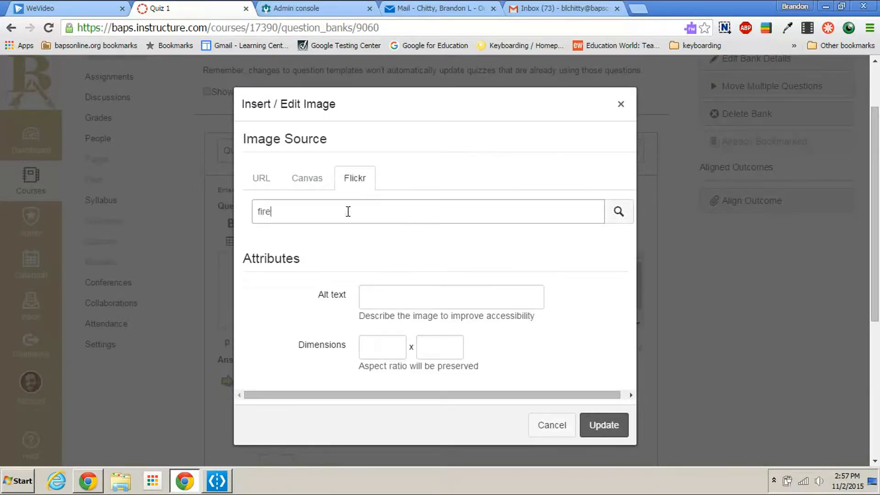
key("Return")
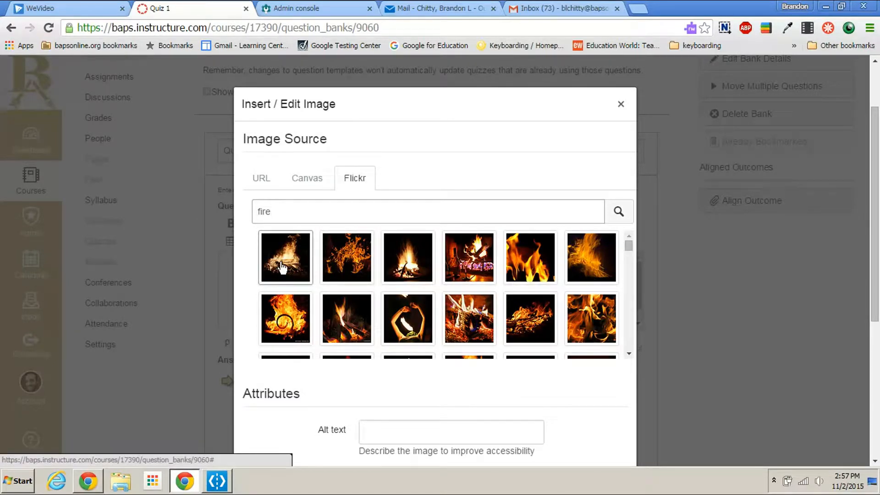
Step: Insert the first fire picture from the Flickr results into the question body
left_click(283, 267)
scroll(590, 397, "down", 3)
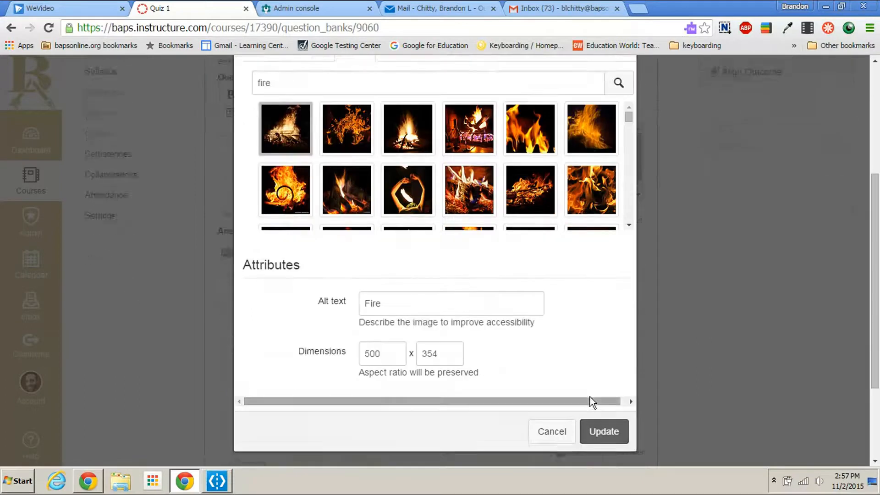
scroll(590, 397, "down", 2)
left_click(601, 366)
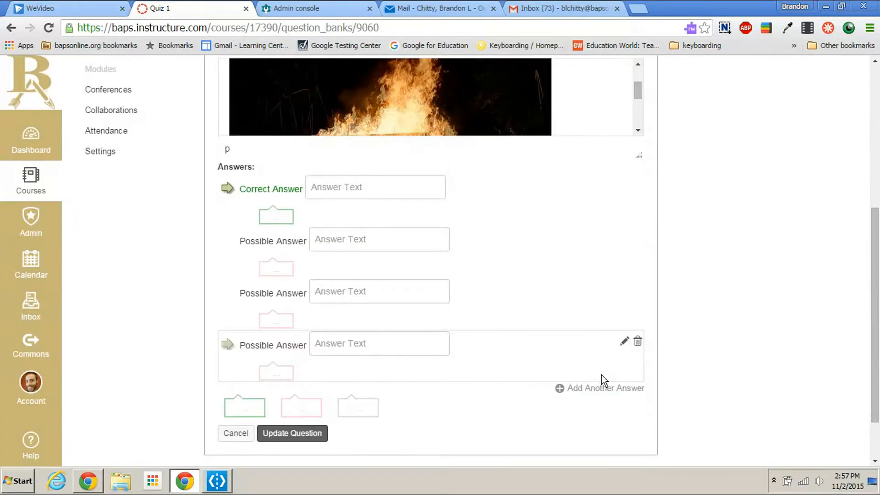
Step: Scale the embedded fire picture down to about half its width, keeping its proportions
scroll(578, 320, "up", 4)
left_click(485, 309)
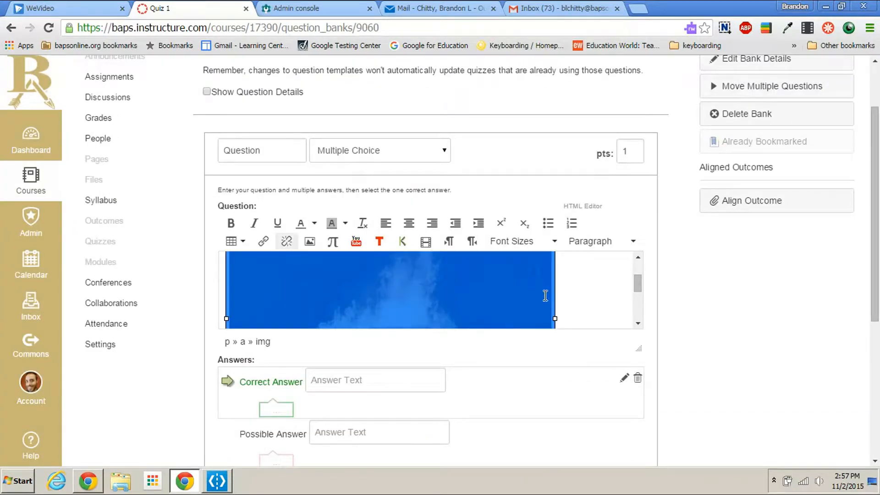
scroll(544, 284, "down", 2)
left_click_drag(554, 258, 360, 183)
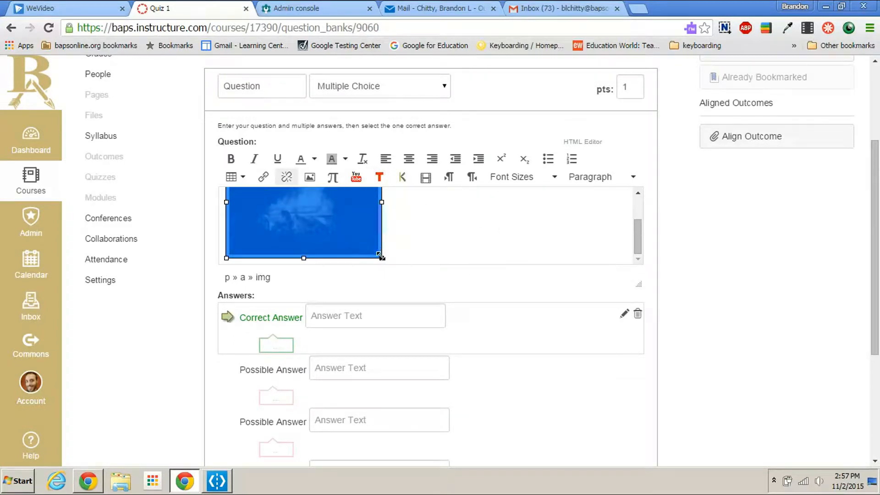
Step: Below the picture, write the question text "What type of energy does the picture represent?"
left_click(463, 239)
scroll(456, 248, "up", 2)
scroll(456, 247, "down", 1)
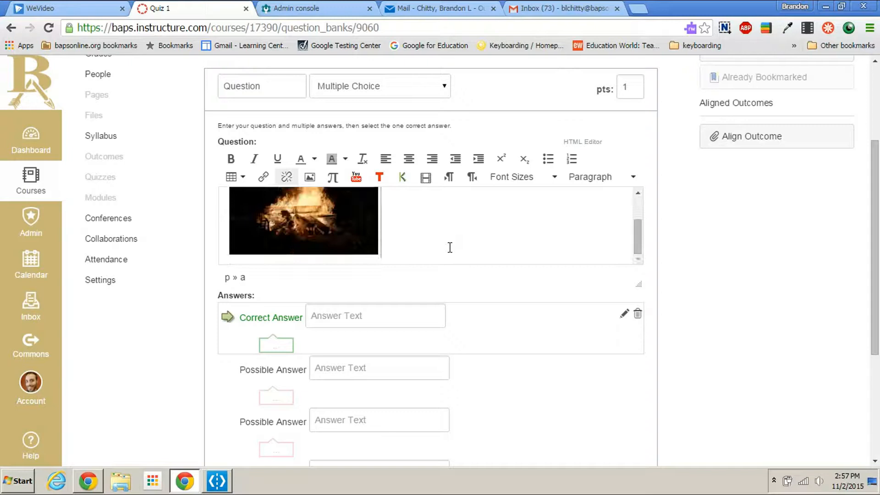
scroll(428, 233, "down", 1)
type("What t")
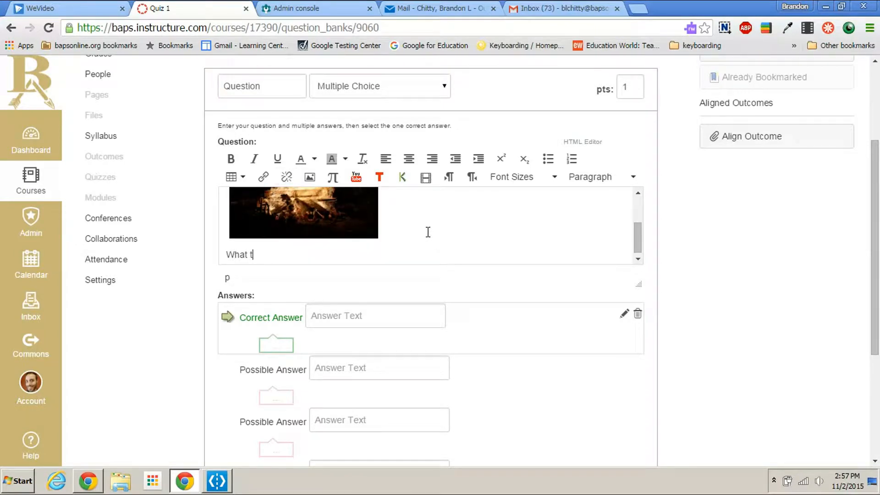
type("ype of energy does the")
key("BackSpace")
type("he picture ")
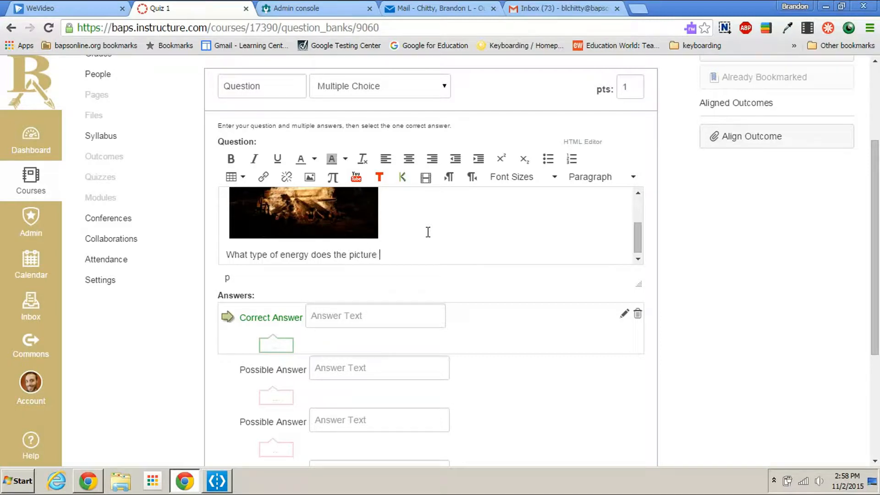
type("represent?")
scroll(473, 222, "up", 3)
scroll(353, 267, "down", 3)
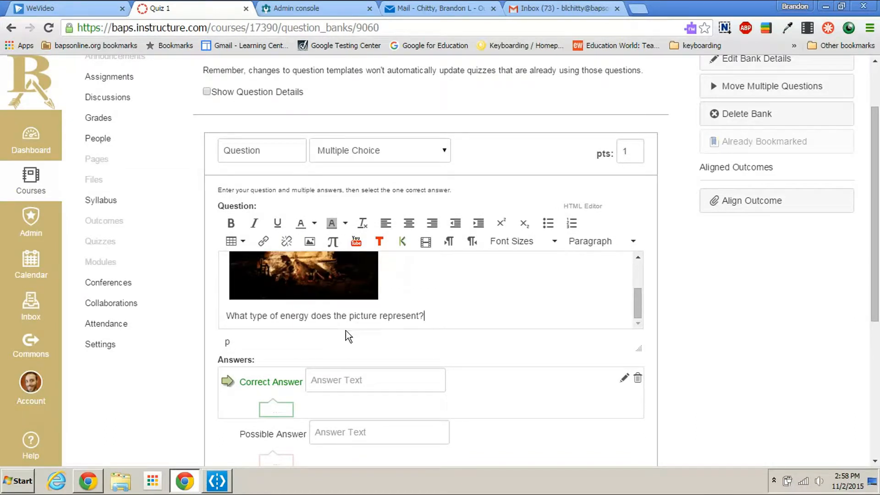
Step: Enter "Mechanical" in the correct answer field and "Thermal" as the first possible answer
scroll(419, 315, "down", 3)
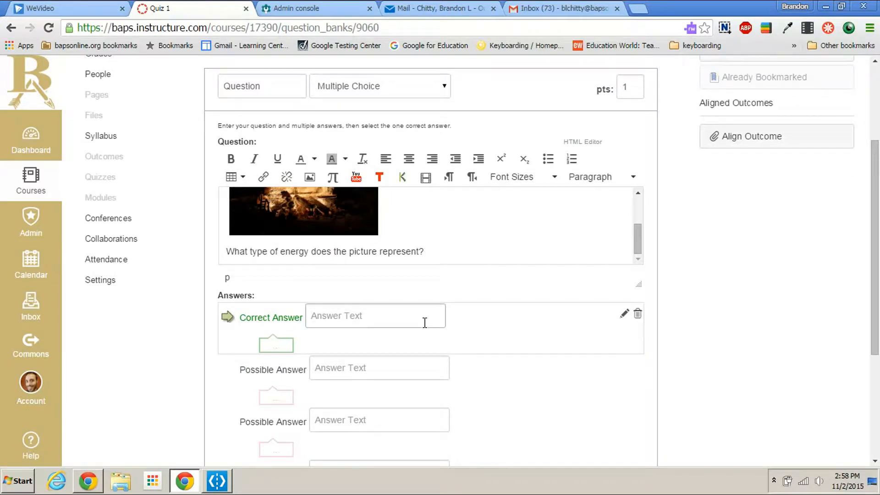
type("Mechanical")
left_click(407, 360)
type("Thermal")
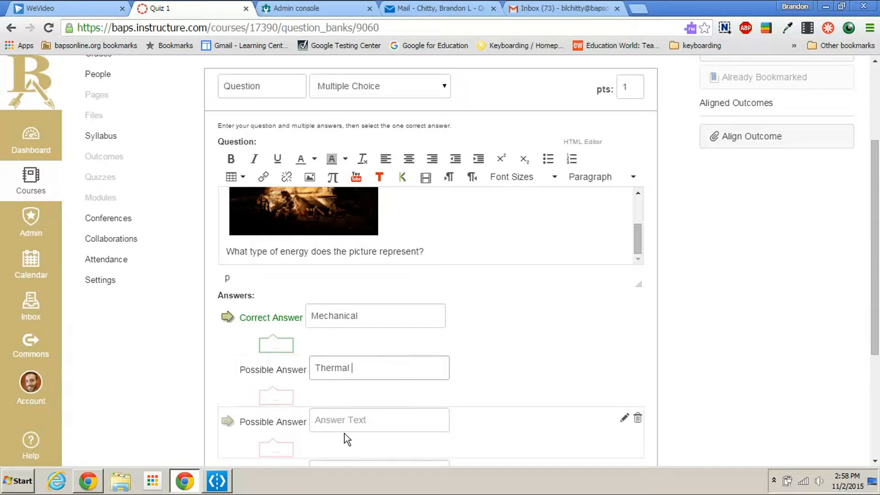
scroll(321, 350, "down", 1)
scroll(365, 347, "up", 1)
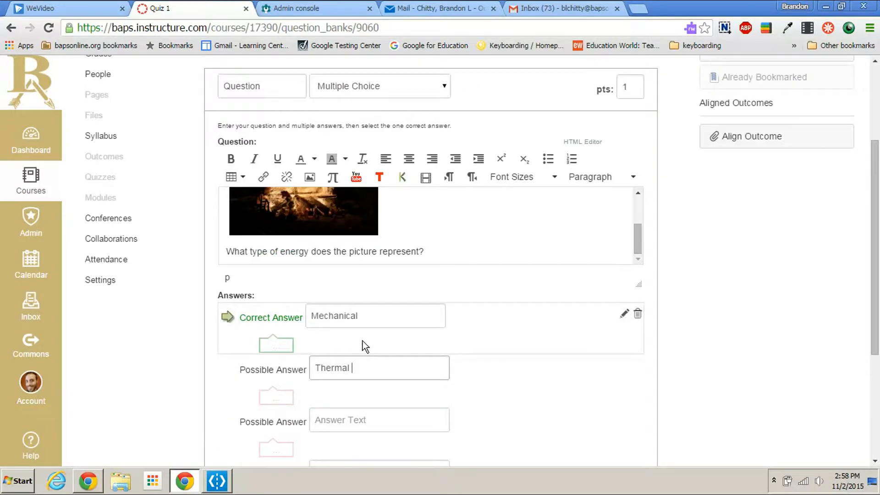
Step: Mark "Thermal" as the correct answer instead of "Mechanical" and save the fire picture question
left_click(228, 370)
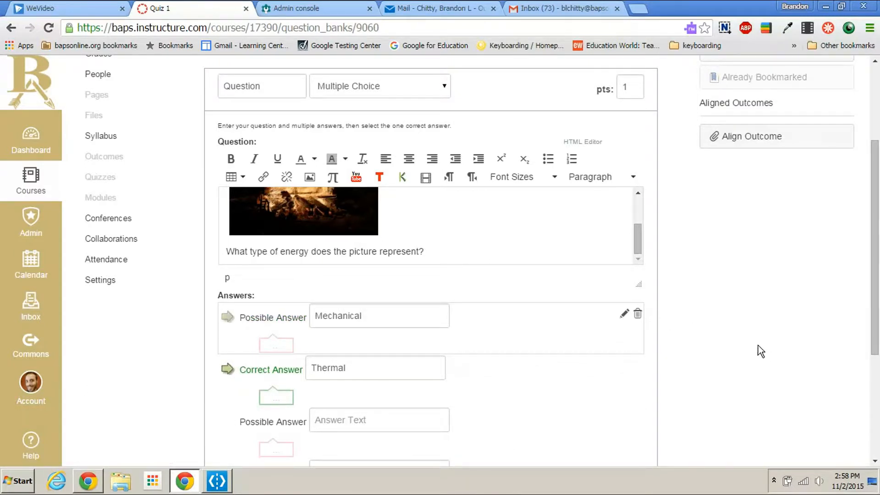
scroll(747, 344, "down", 3)
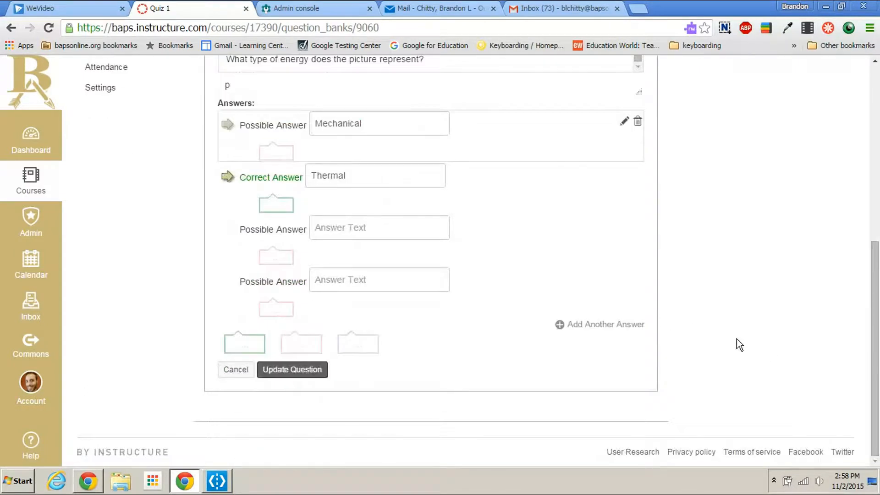
left_click(316, 375)
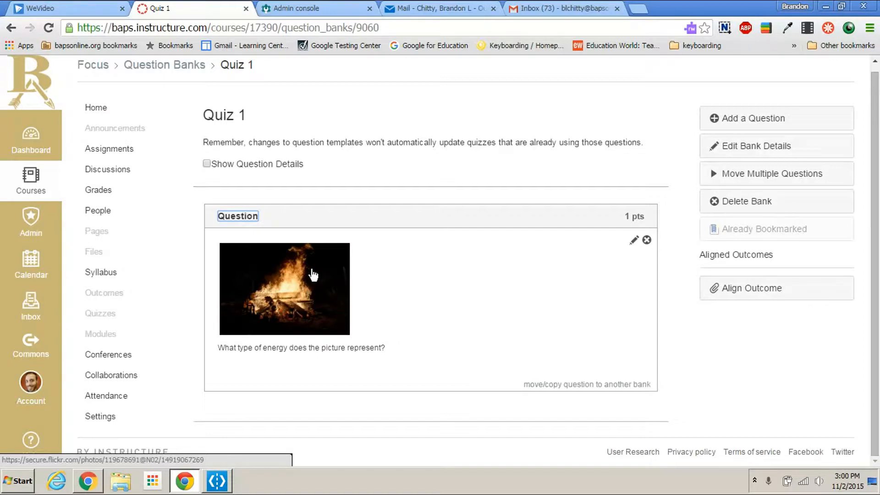
Step: Add another question to the Quiz 1 bank with the text "What are the two types of energy?"
left_click(764, 130)
left_click(308, 214)
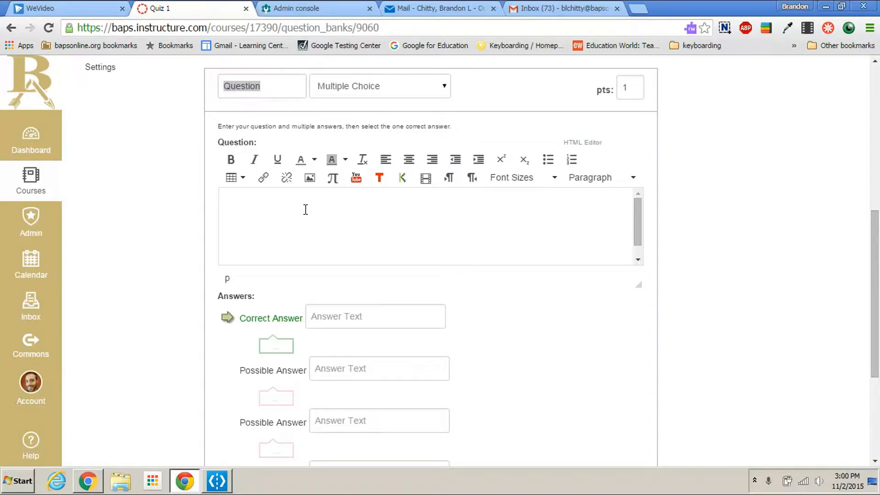
type("What are the two types of energy?")
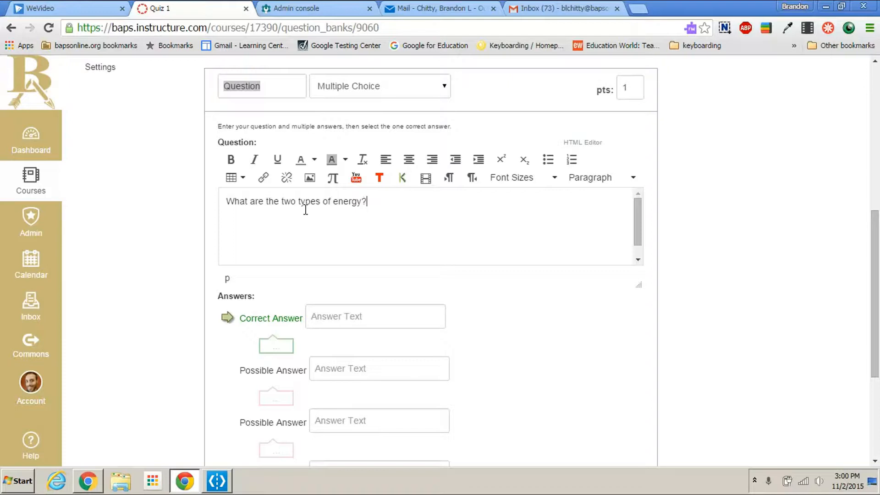
Step: Enter "Potential" as the correct answer and "Kinetic", "Space" and "Water" as the possible answers
left_click(367, 315)
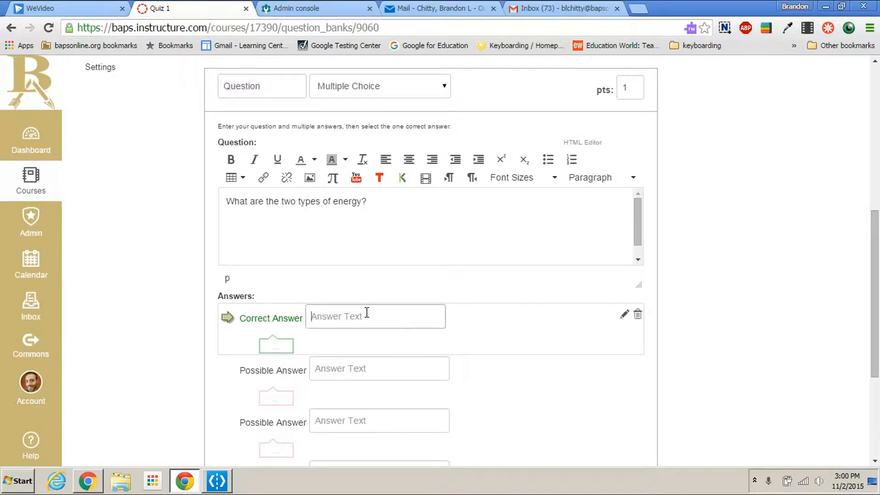
type("Potential")
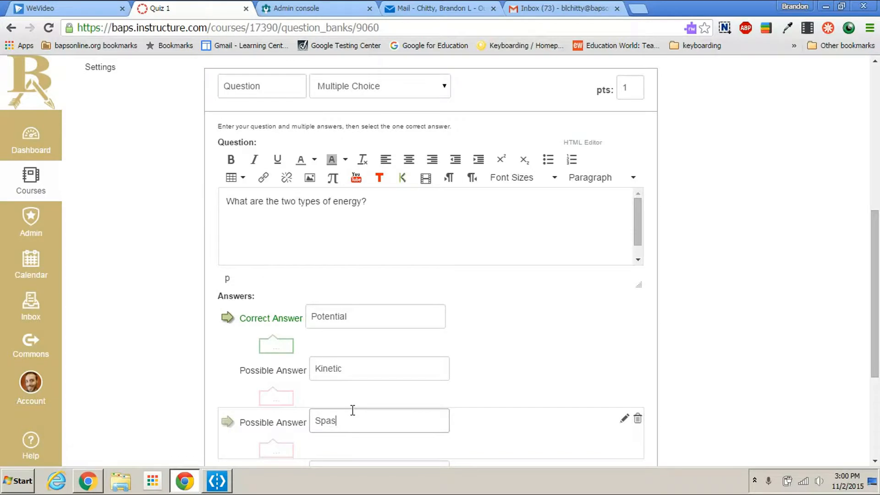
scroll(350, 407, "down", 1)
left_click(356, 412)
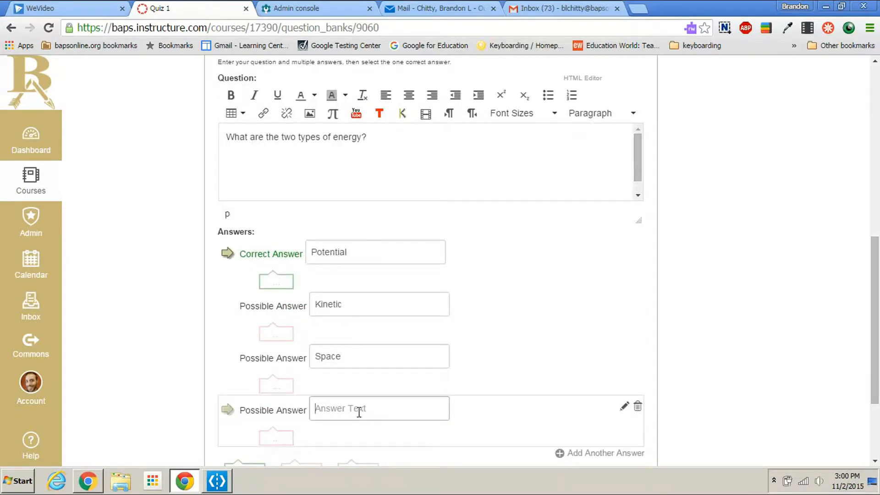
type("Water")
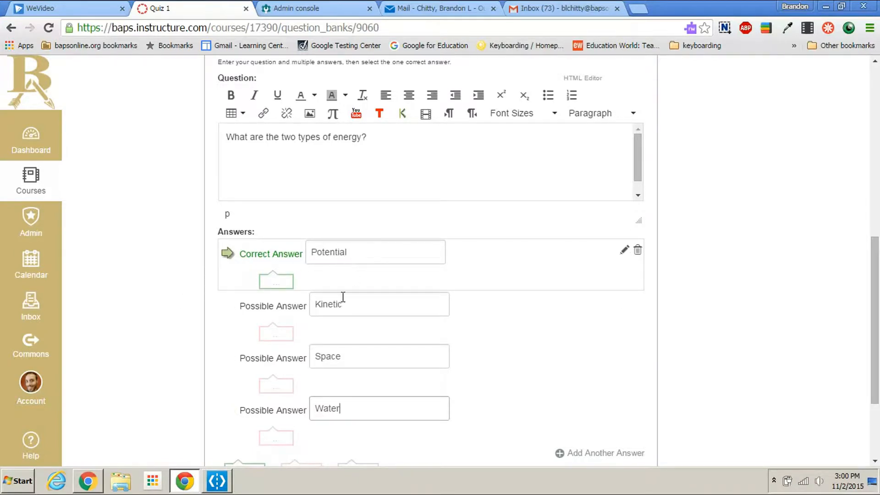
Step: Change the type of the energy types question to Multiple Answers
scroll(356, 412, "up", 3)
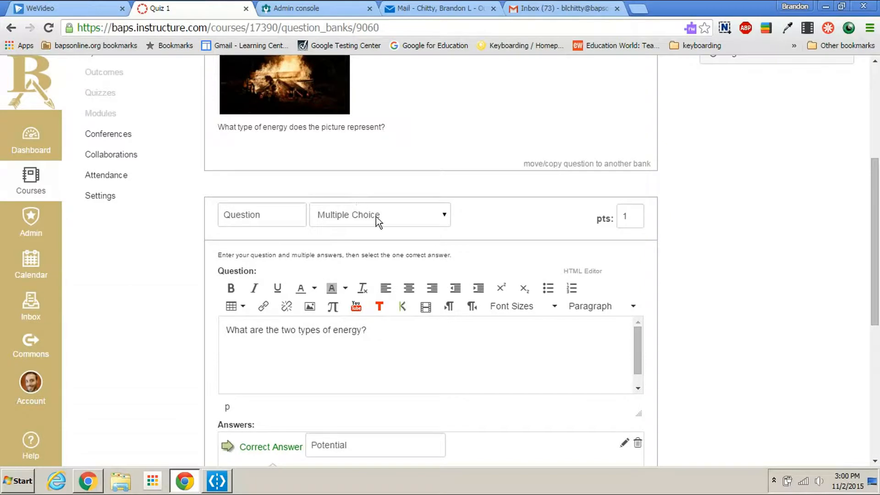
scroll(368, 217, "down", 3)
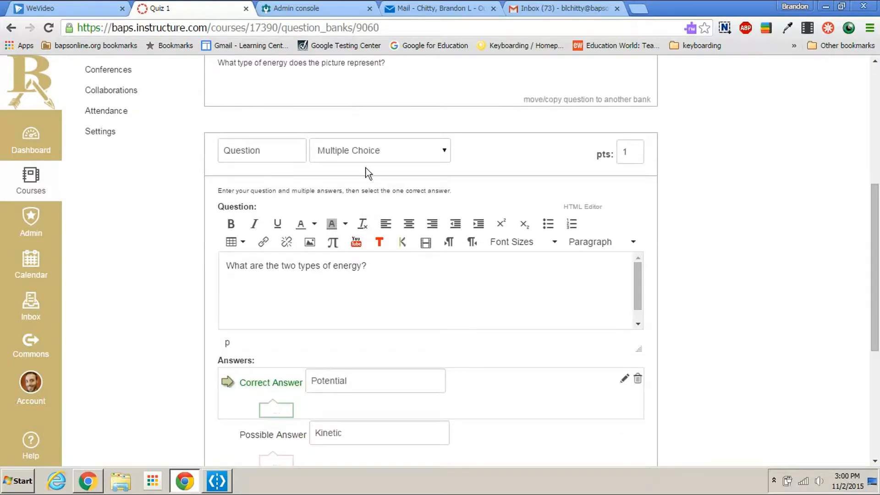
left_click(377, 86)
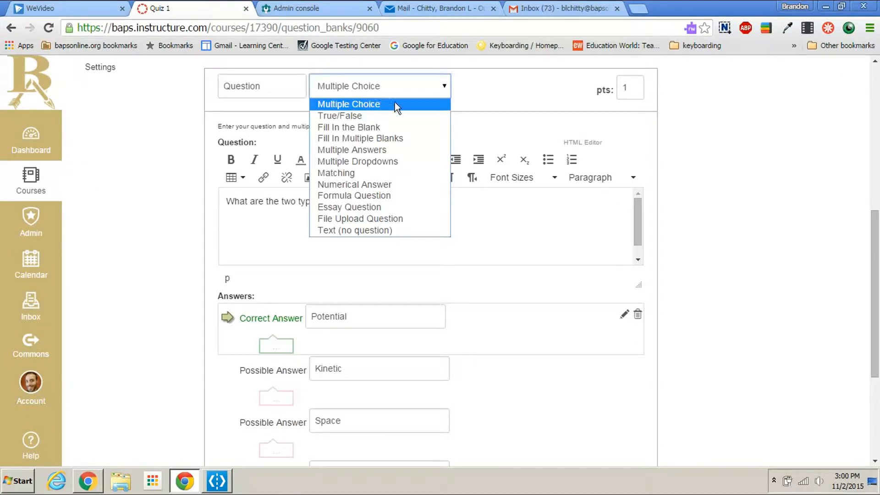
left_click(378, 150)
Step: Mark "Kinetic" as an additional correct answer alongside "Potential" and save the question
scroll(555, 350, "down", 3)
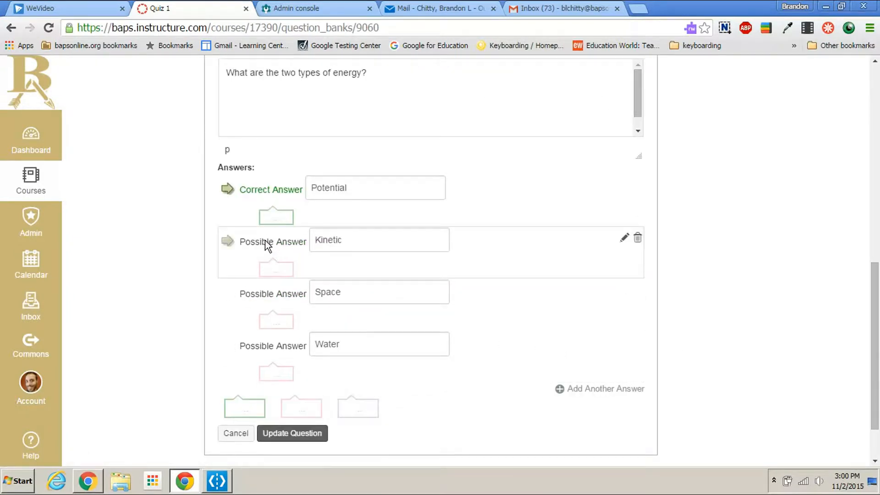
left_click(226, 242)
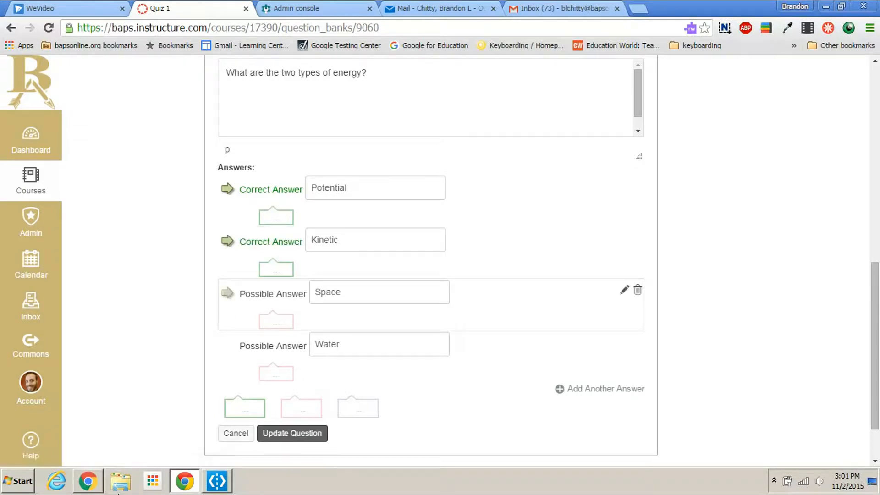
scroll(424, 226, "up", 3)
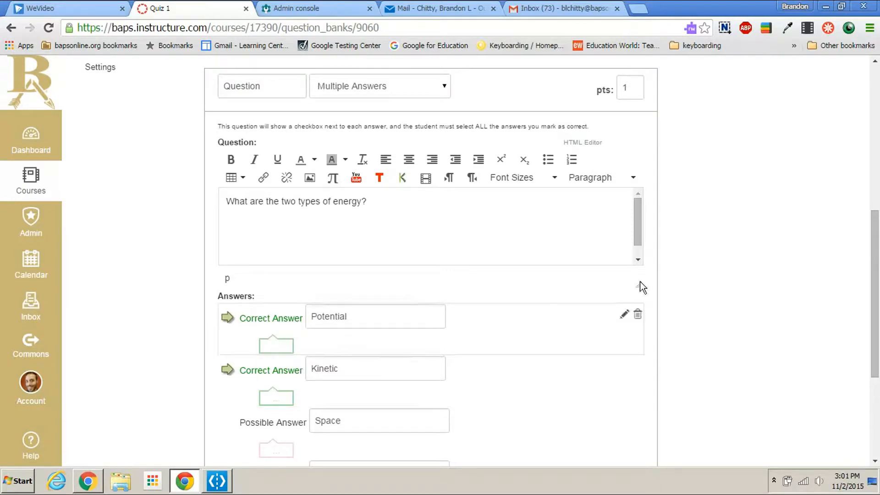
scroll(653, 289, "down", 5)
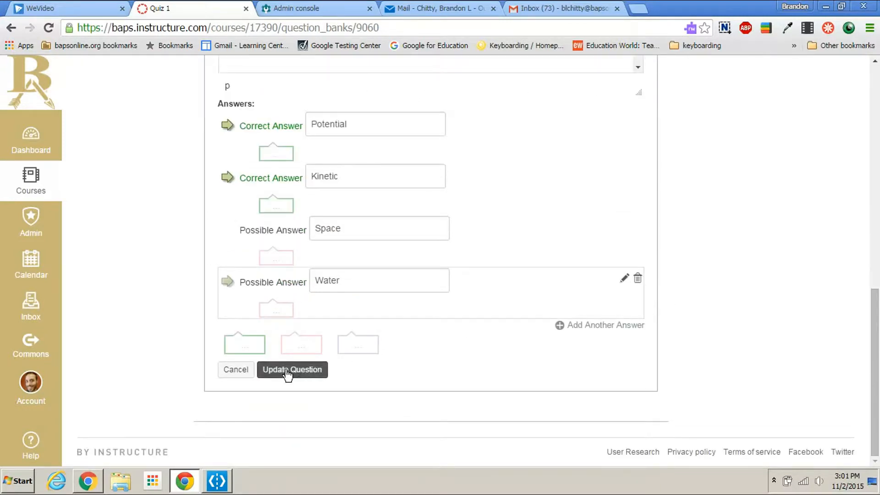
left_click(288, 369)
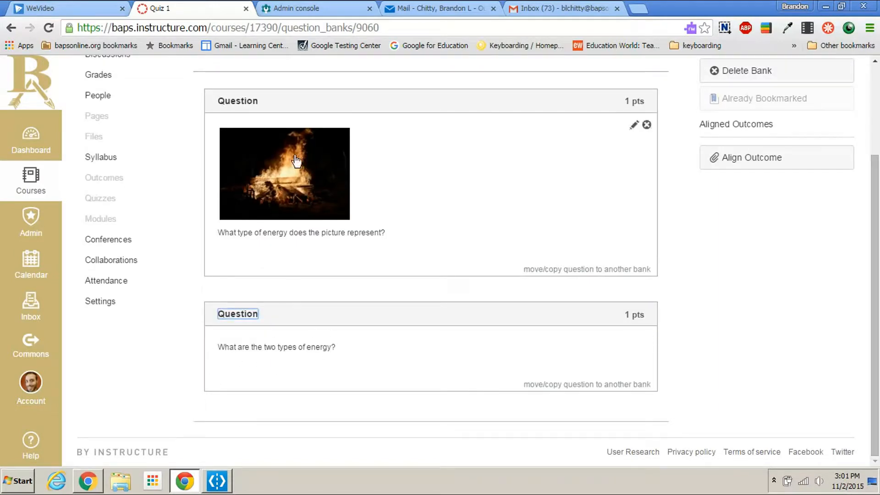
scroll(841, 281, "up", 3)
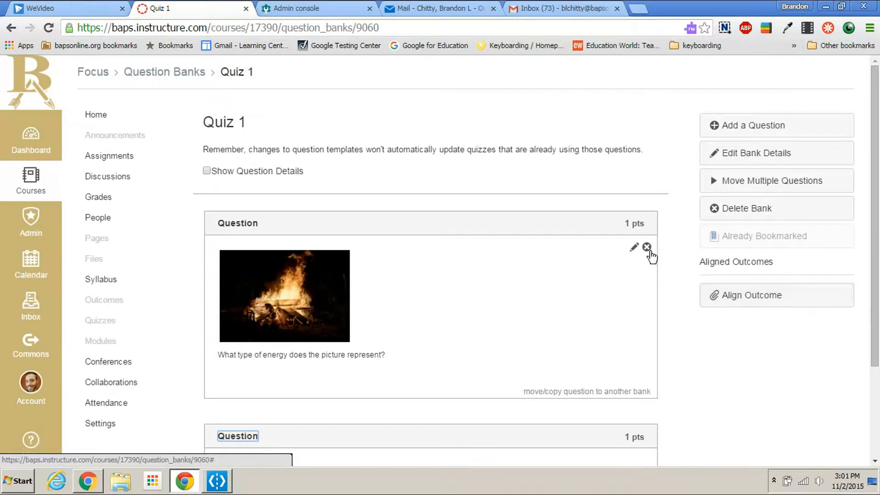
scroll(629, 334, "down", 3)
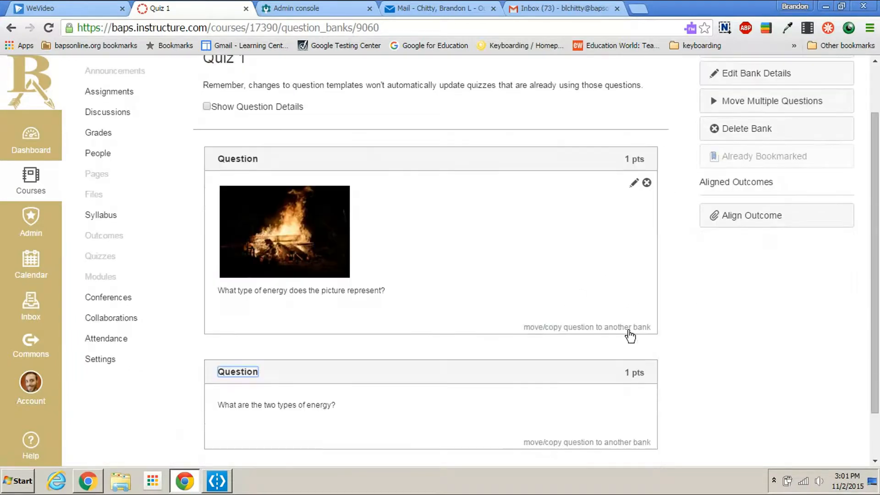
scroll(614, 337, "up", 2)
scroll(606, 353, "up", 2)
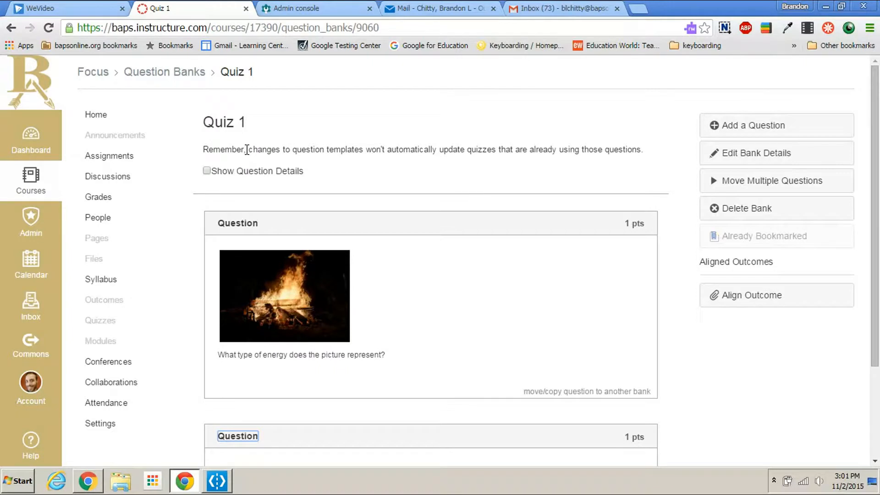
mouse_move(622, 225)
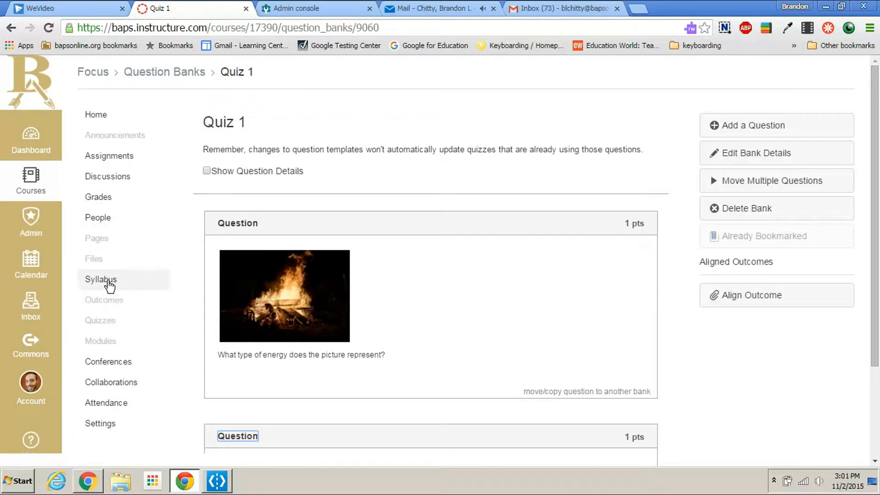
Step: Go to the Focus course's quizzes and create a new quiz
left_click(104, 320)
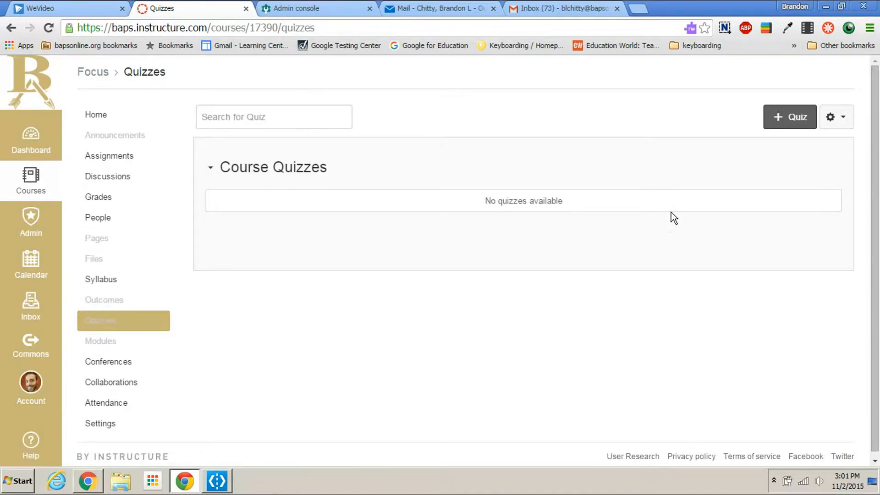
left_click(836, 117)
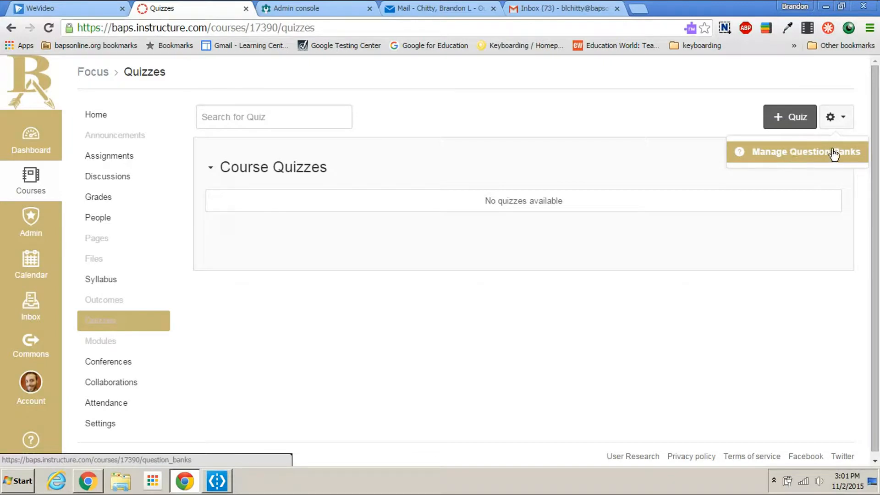
left_click(417, 175)
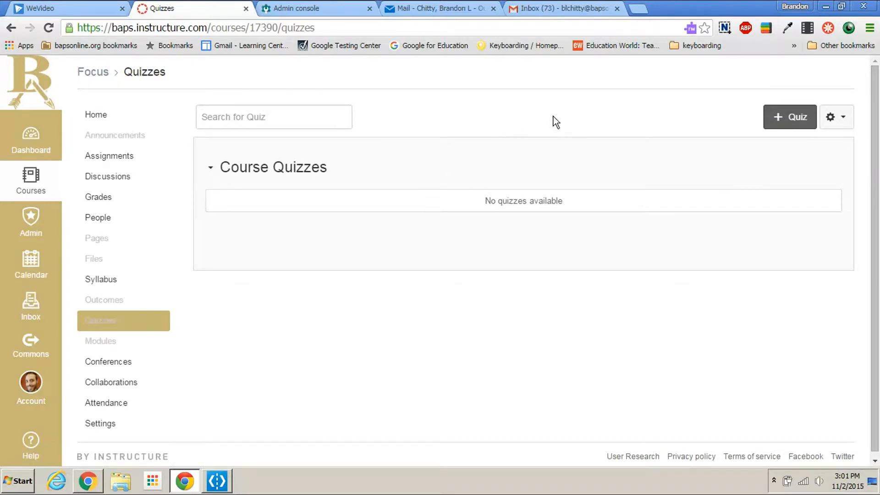
left_click(776, 117)
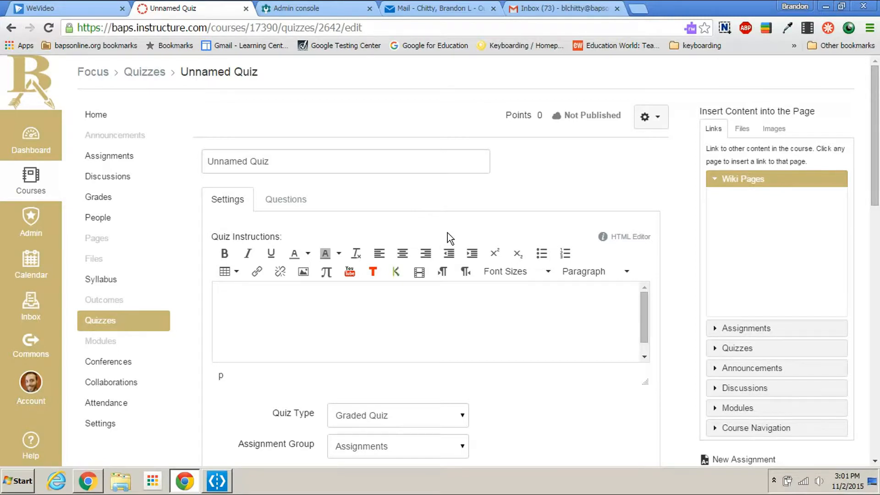
Step: Name the new quiz "Energy Quiz"
left_click(278, 161)
type("En")
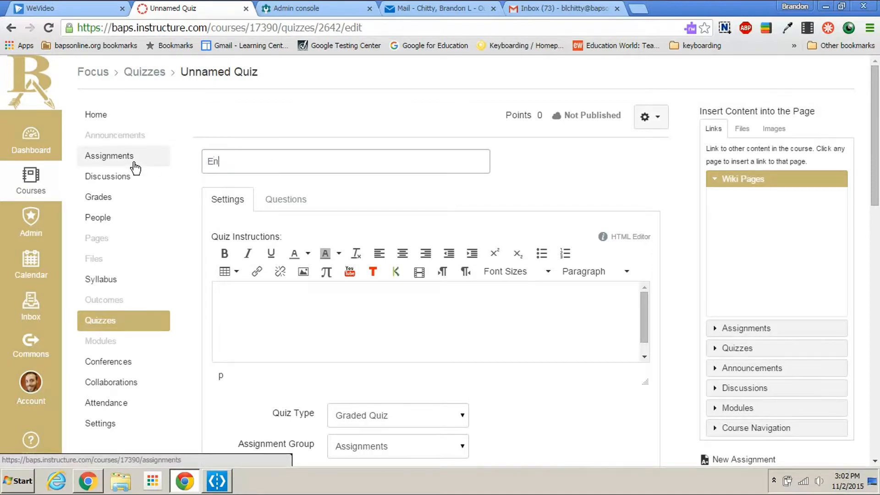
type("ergy Quiz")
Step: Write "Instructions for the quiz" as the quiz instructions
left_click(268, 312)
type("Inst")
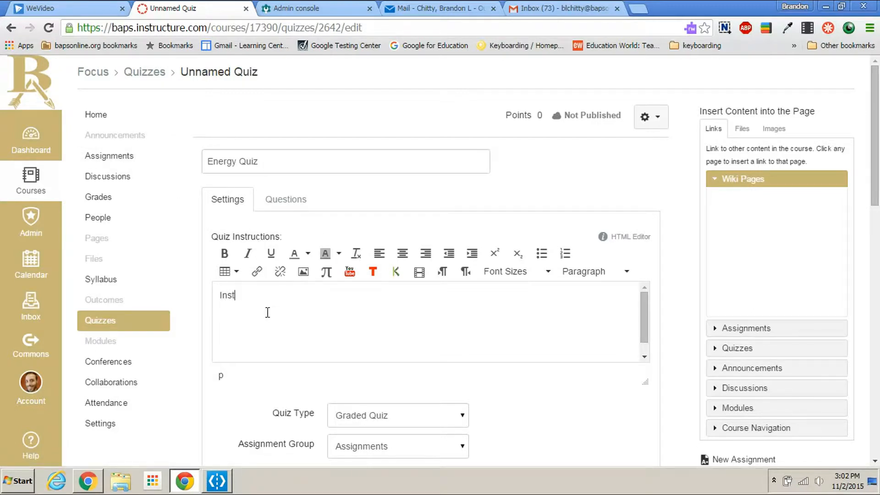
type("ructions for r the")
key("BackSpace")
key("BackSpace")
key("BackSpace")
key("BackSpace")
key("BackSpace")
key("BackSpace")
type("r the quiz")
Step: Choose Graded Quiz as the quiz type
scroll(480, 350, "down", 3)
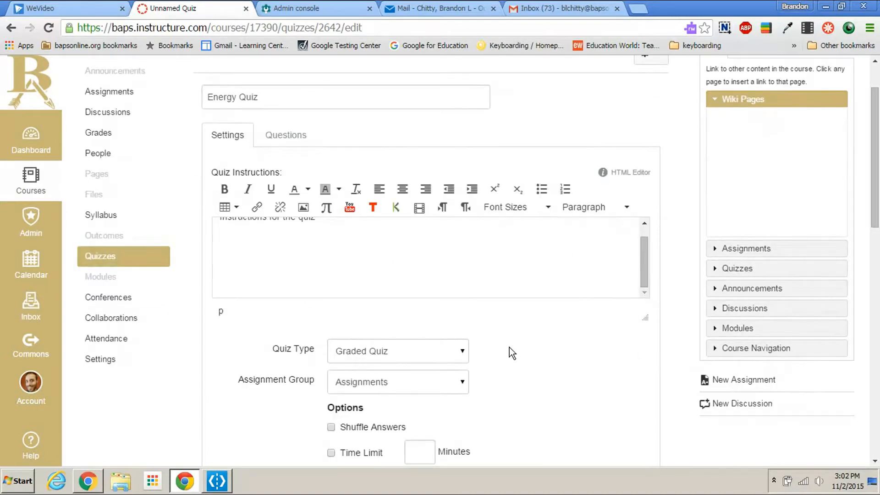
scroll(510, 348, "down", 3)
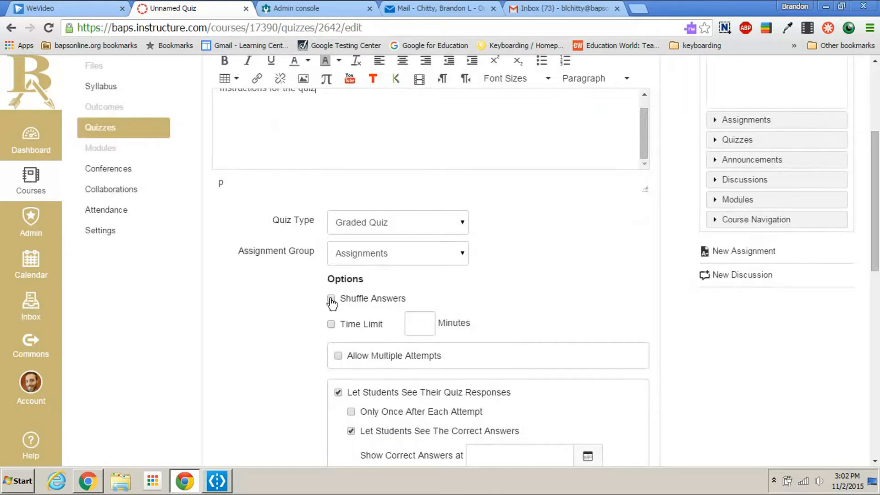
left_click(385, 228)
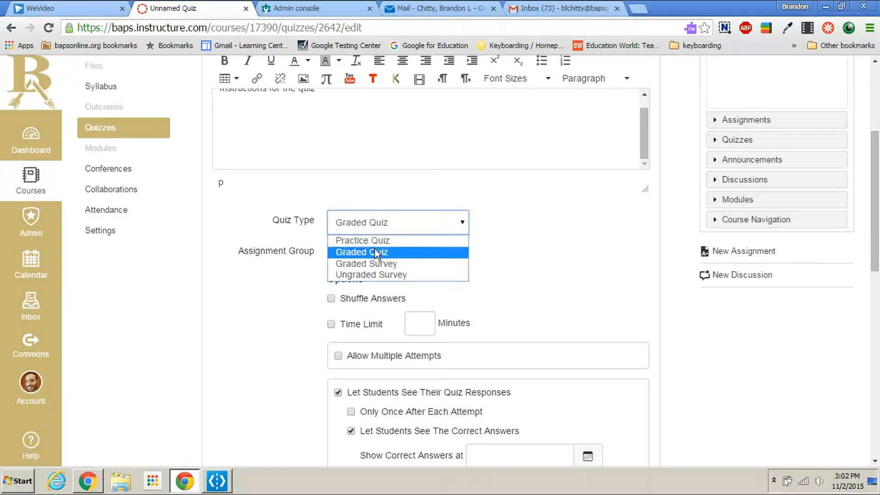
left_click(365, 253)
Step: Enable answer shuffling and allow multiple attempts for the quiz
scroll(461, 269, "down", 3)
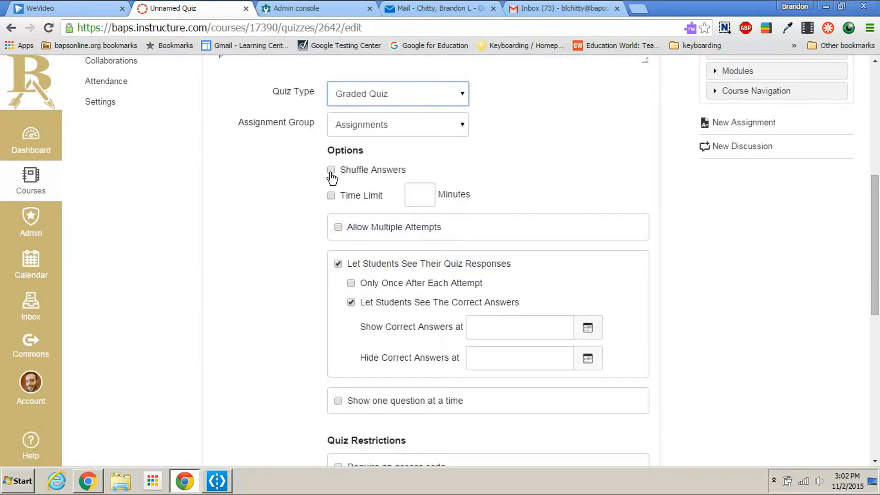
left_click(331, 177)
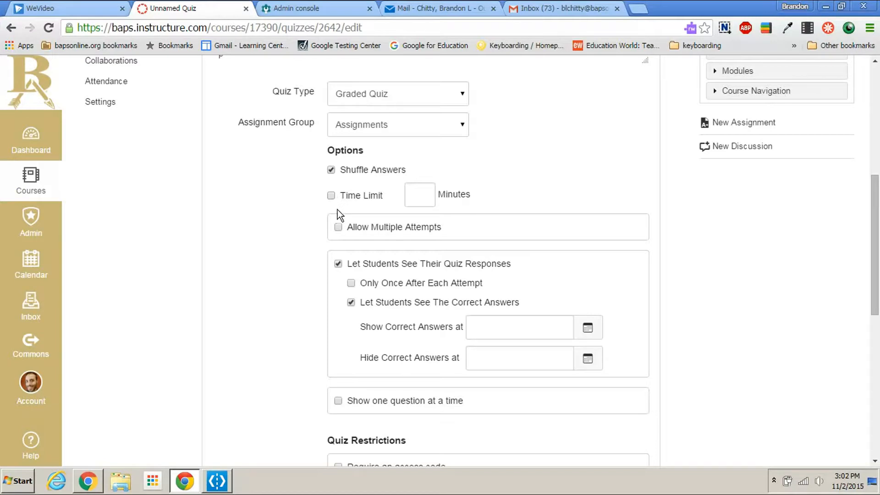
left_click(338, 228)
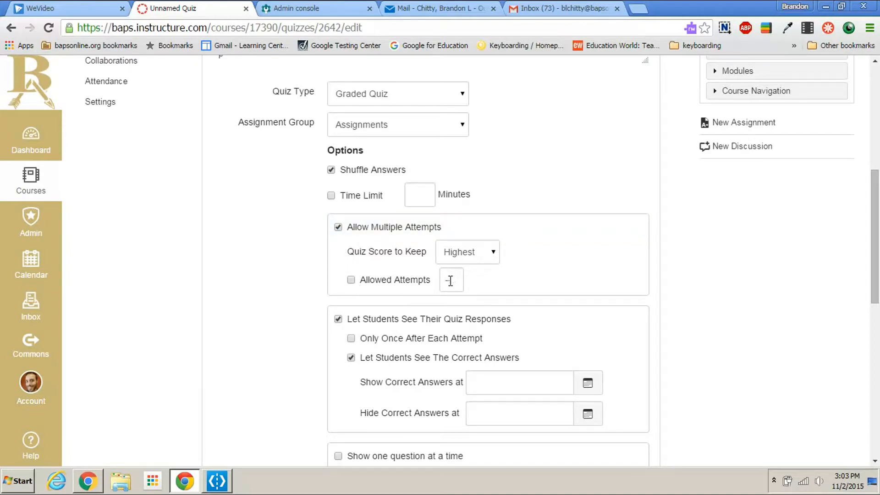
left_click(359, 282)
left_click_drag(456, 278, 442, 280)
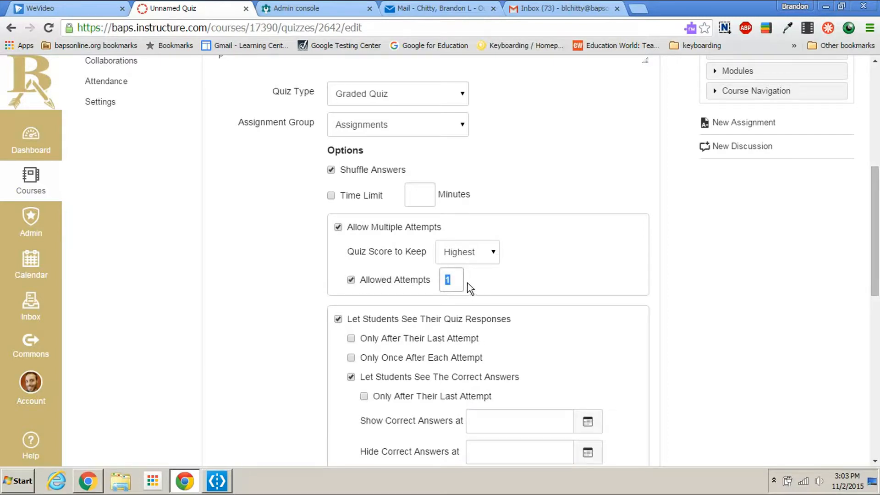
left_click(506, 283)
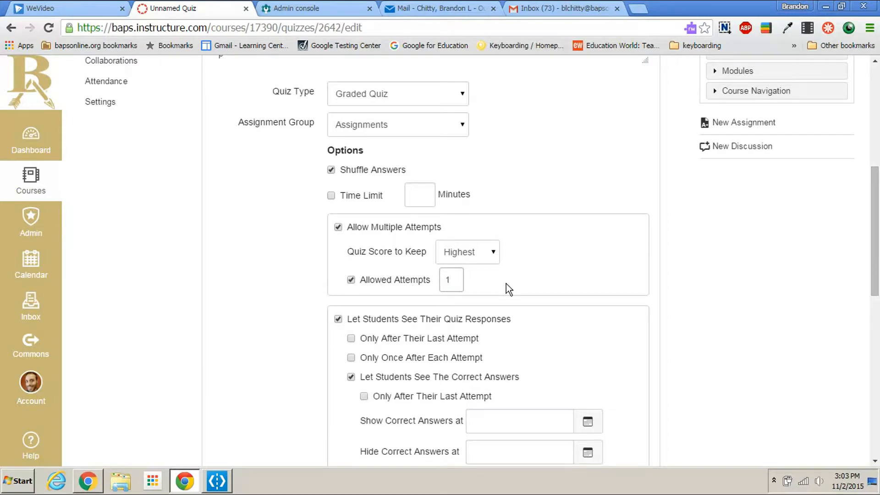
left_click(351, 281)
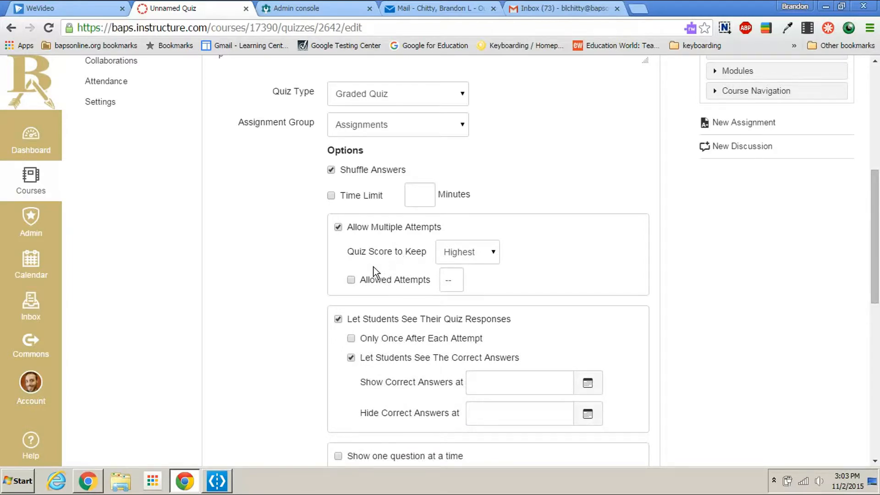
Step: Keep Highest as the quiz score to keep and limit the allowed attempts to 1
left_click(481, 262)
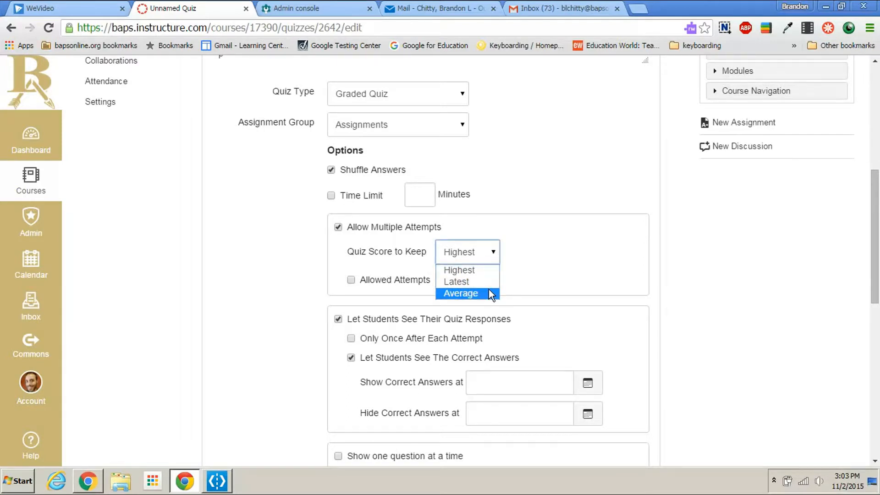
left_click(552, 264)
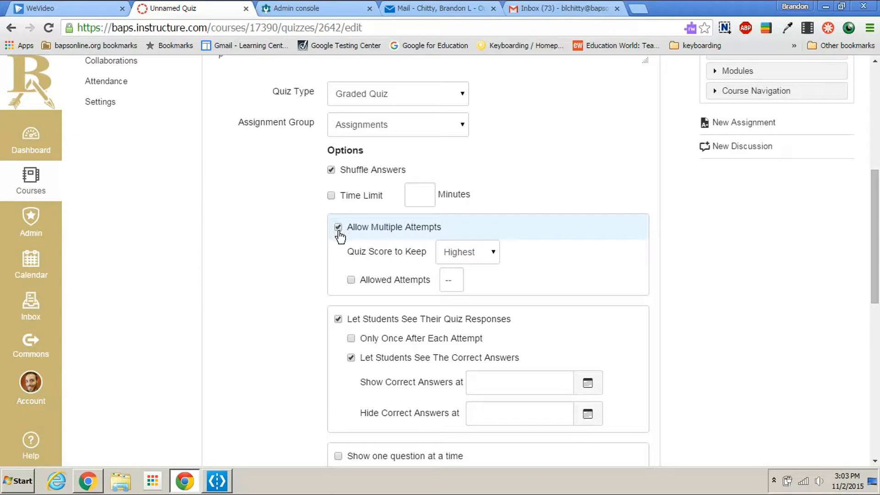
left_click(351, 280)
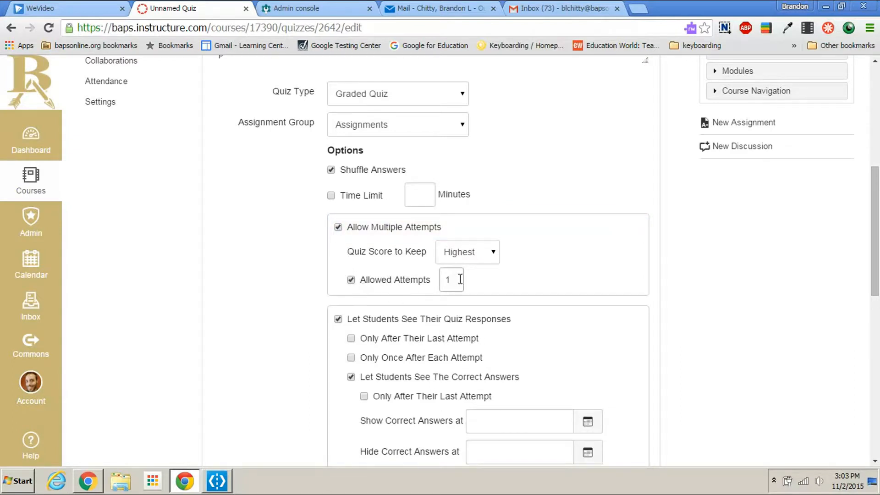
left_click_drag(457, 279, 443, 280)
left_click(477, 279)
Step: Let students see their quiz responses and the correct answers, and show one question at a time
scroll(528, 293, "down", 4)
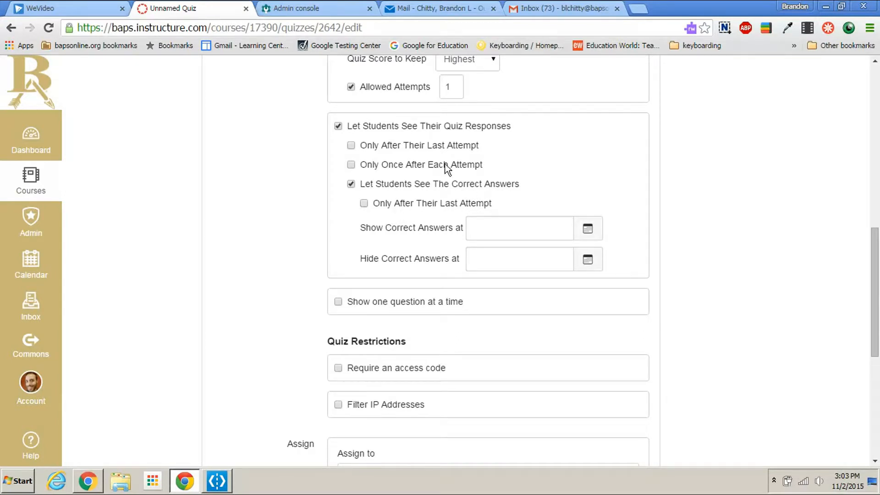
left_click(338, 126)
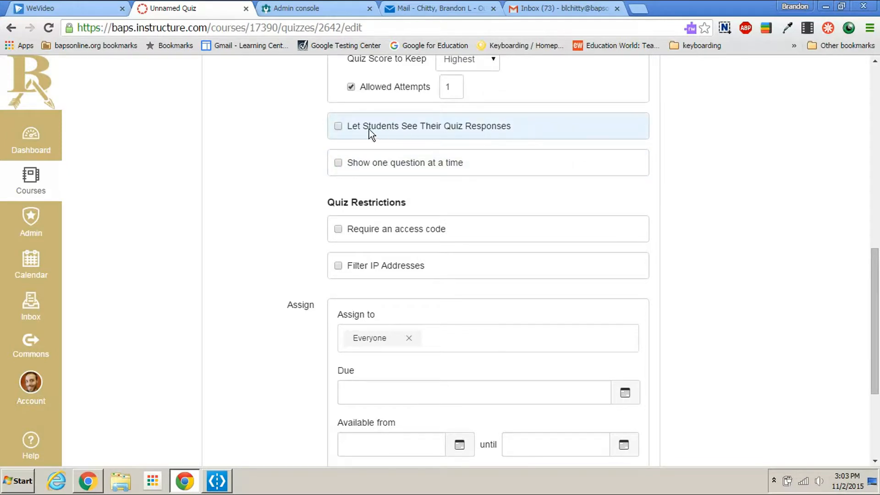
left_click(334, 127)
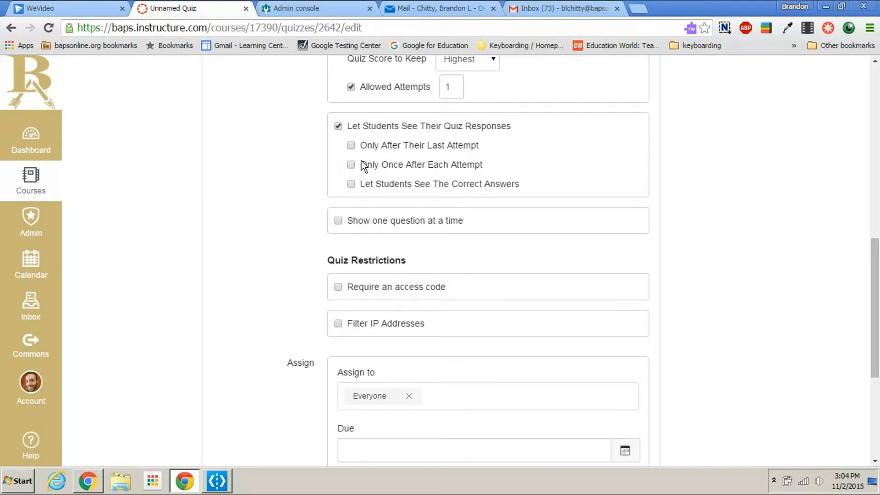
left_click(351, 184)
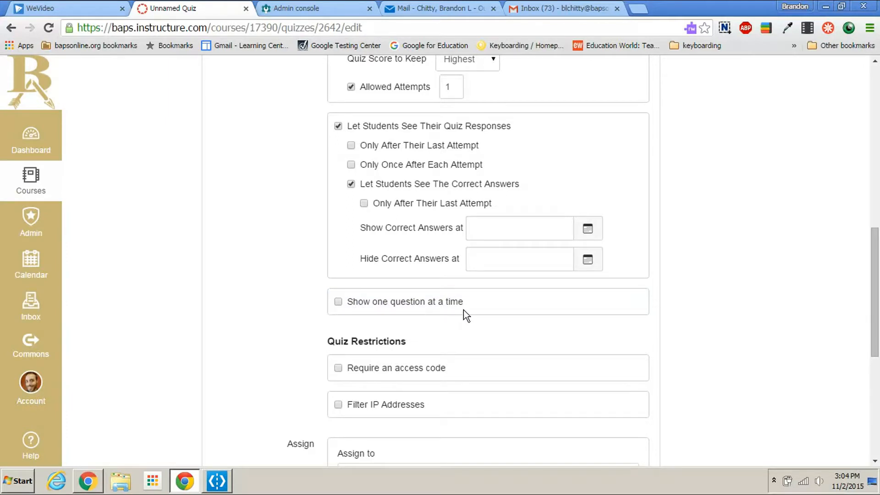
left_click(338, 303)
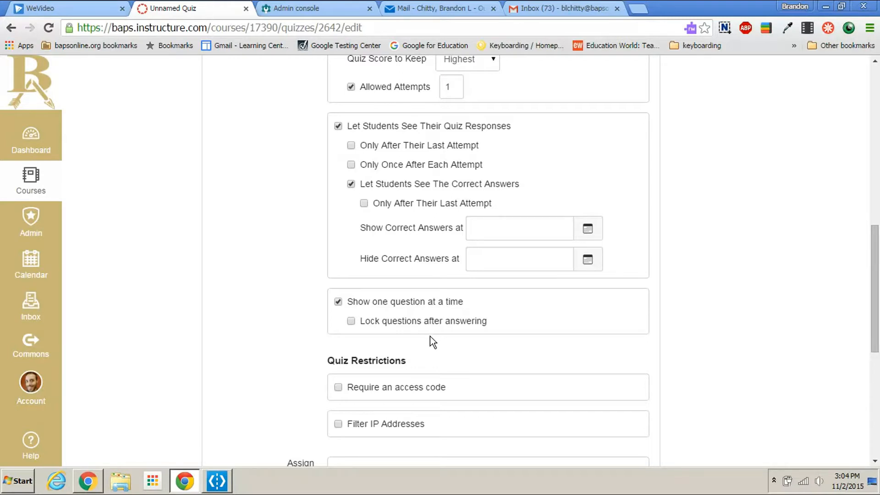
Step: Require an access code for the quiz and enter the code
scroll(414, 266, "down", 2)
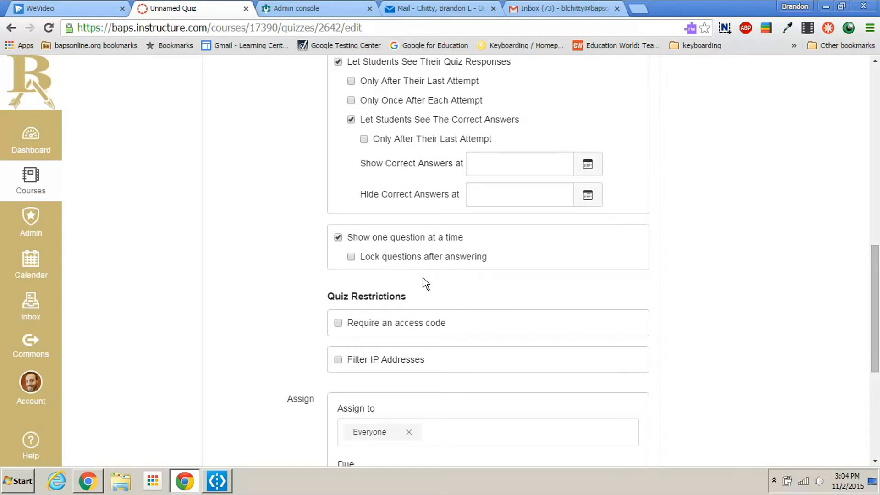
scroll(362, 185, "down", 3)
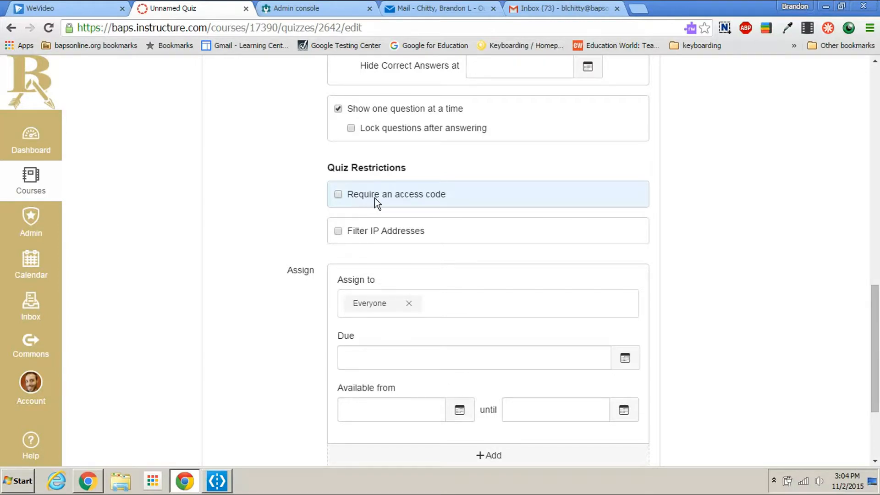
left_click(340, 194)
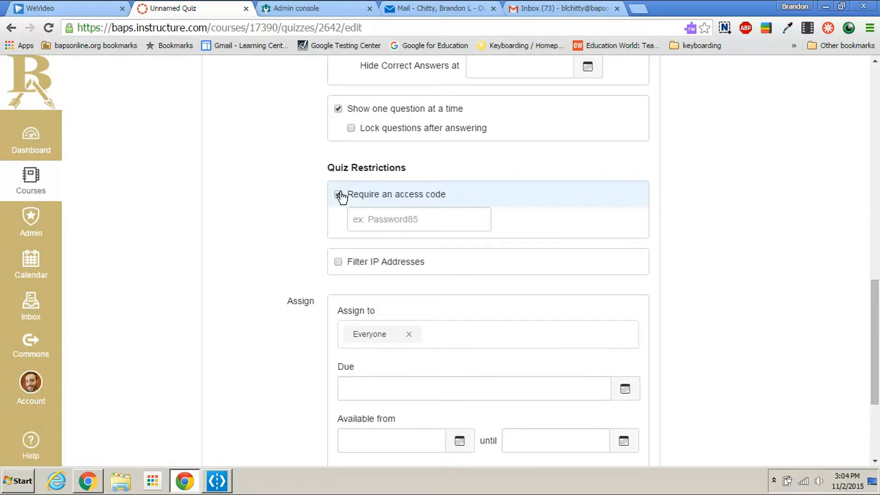
left_click(371, 218)
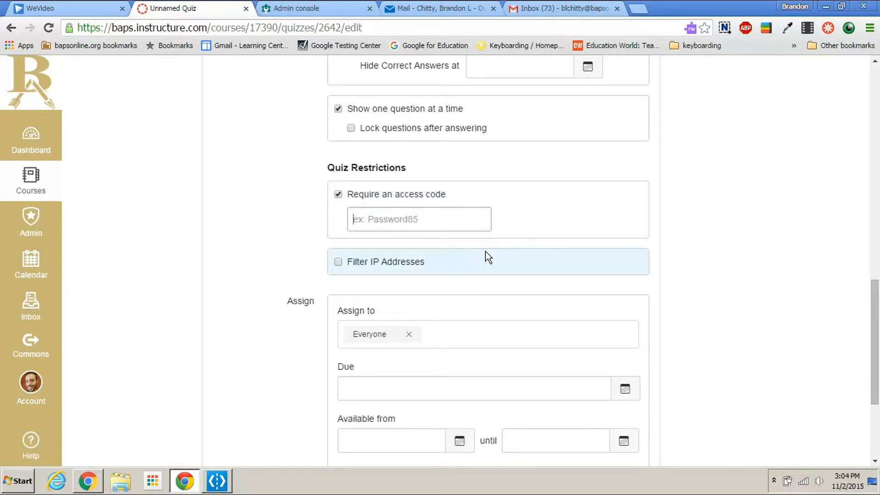
Step: Filter IP addresses for the quiz using the predefined "Taken at School" filter
left_click(339, 264)
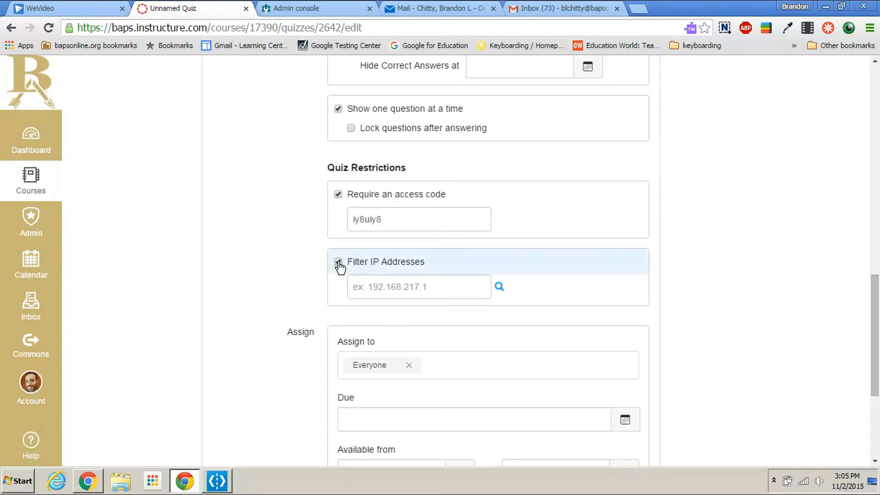
left_click(500, 286)
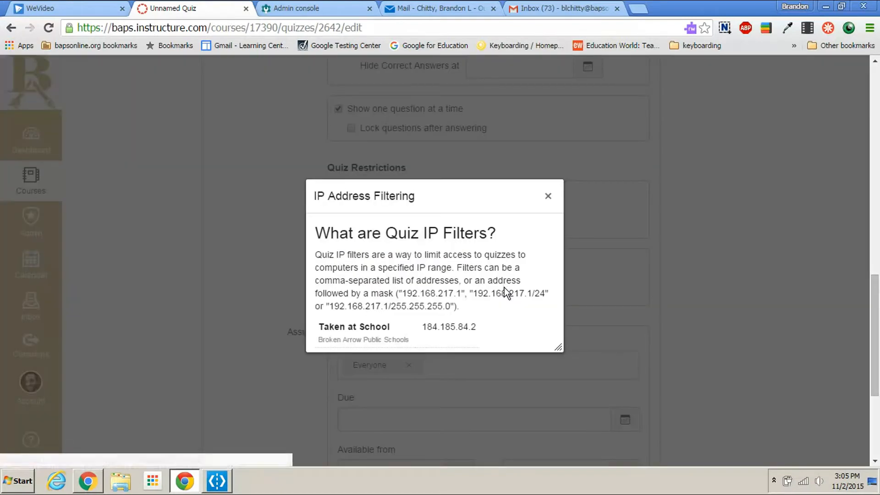
left_click(352, 338)
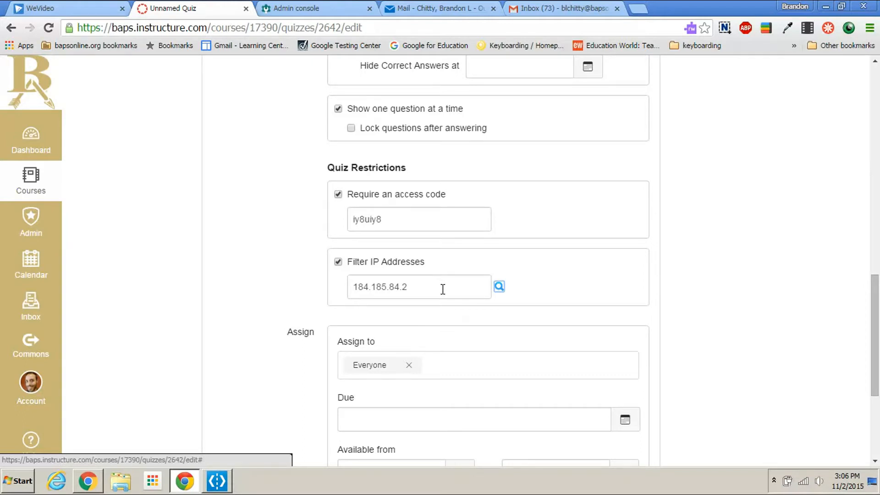
Step: Set the quiz's due date for Everyone to Nov 12 at 11:59pm
scroll(440, 284, "down", 2)
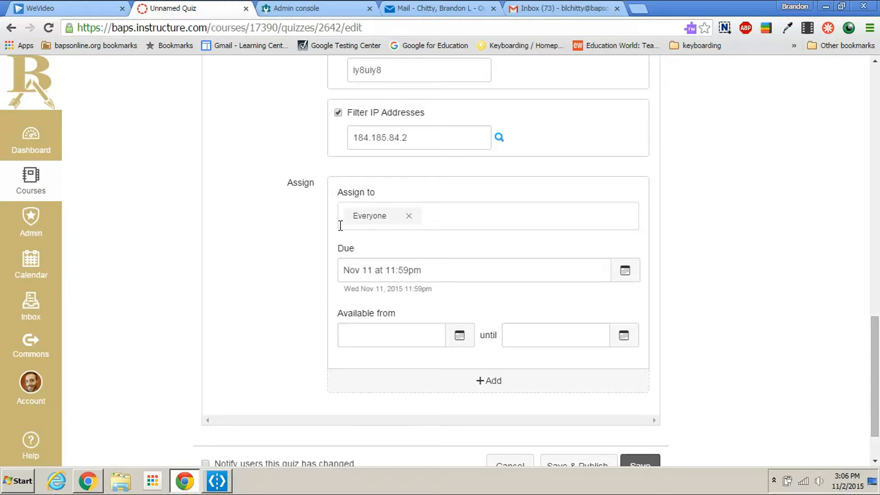
left_click(442, 217)
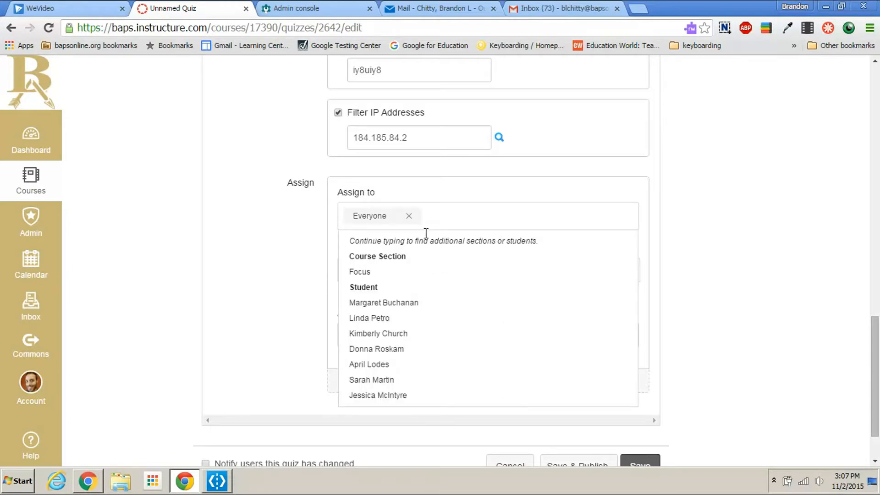
left_click(757, 233)
left_click(632, 275)
left_click(439, 355)
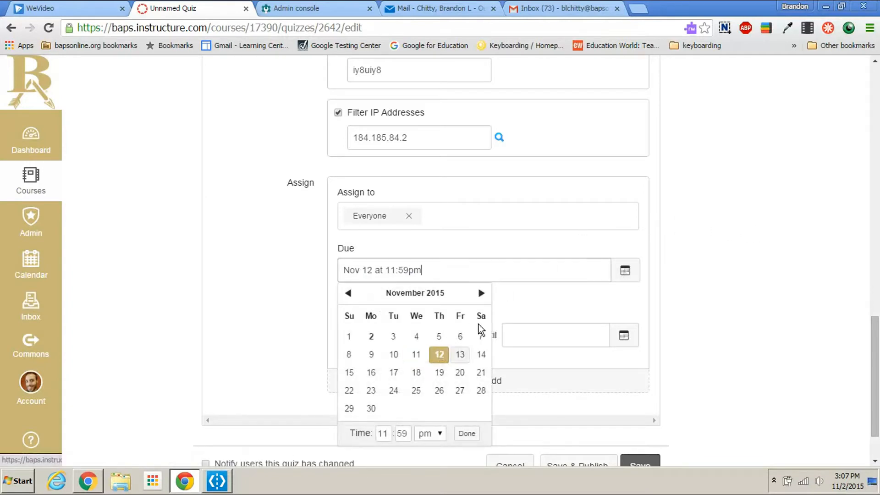
left_click(728, 313)
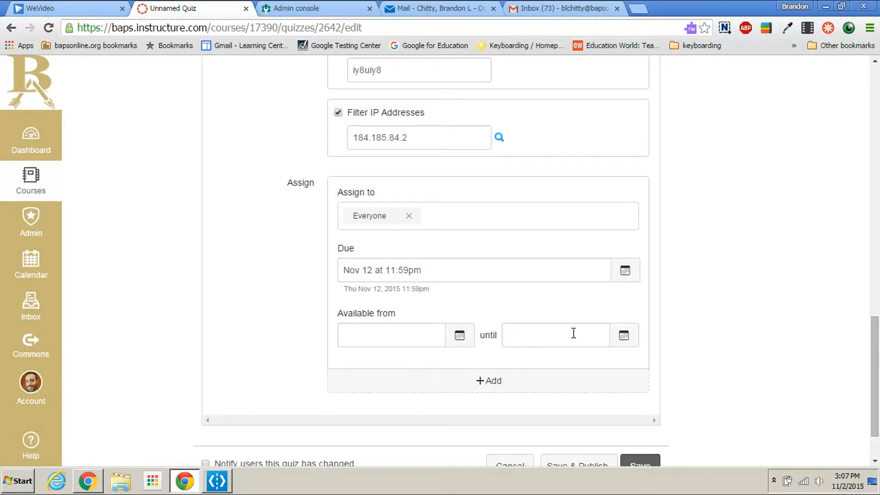
Step: Add all questions from the Quiz 1 question bank to the Energy Quiz without a question group
scroll(573, 334, "down", 2)
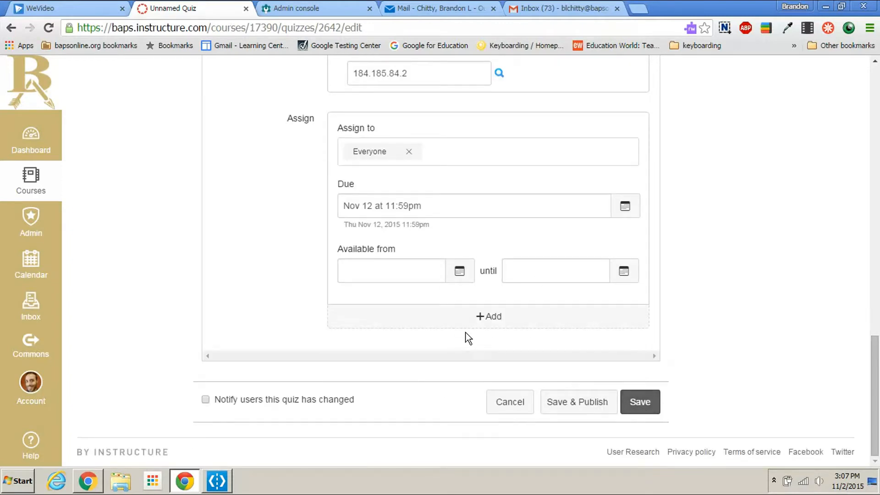
scroll(447, 329, "up", 10)
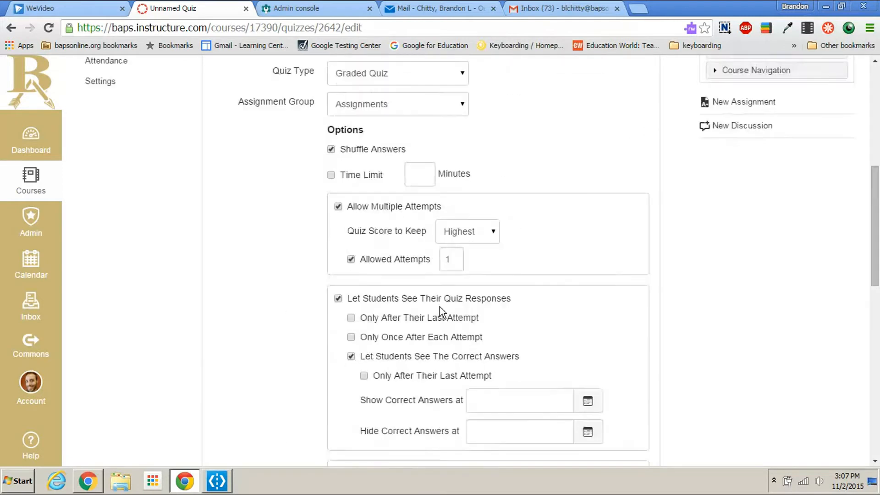
scroll(431, 301, "up", 2)
scroll(427, 287, "down", 15)
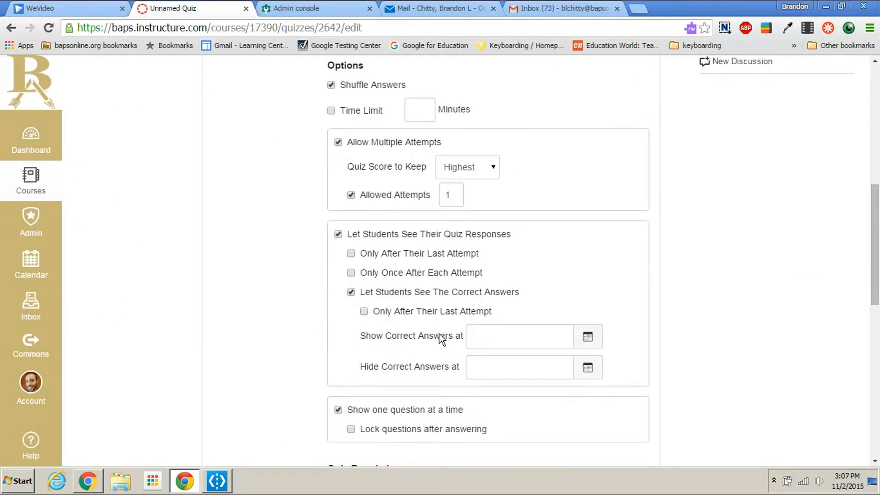
scroll(439, 332, "up", 15)
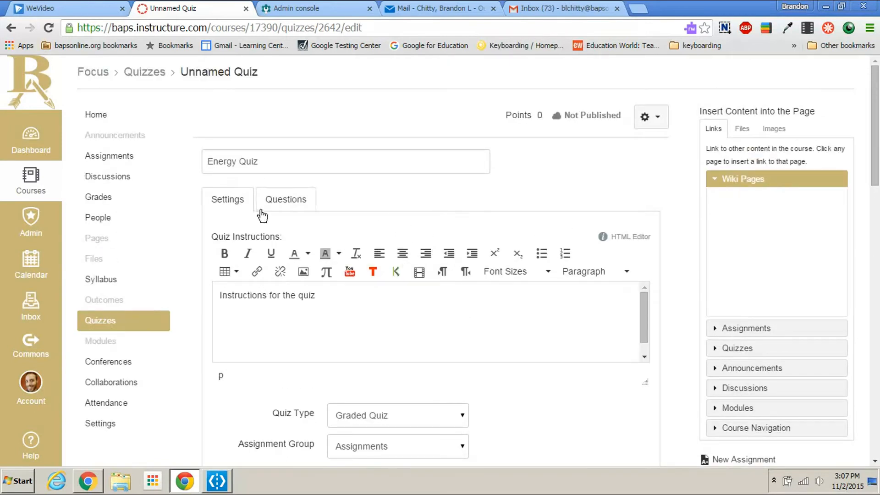
left_click(290, 203)
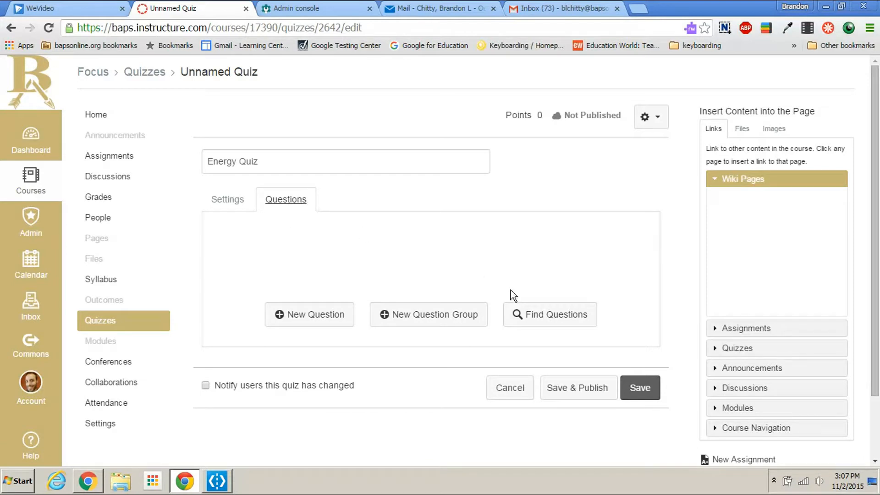
left_click(550, 323)
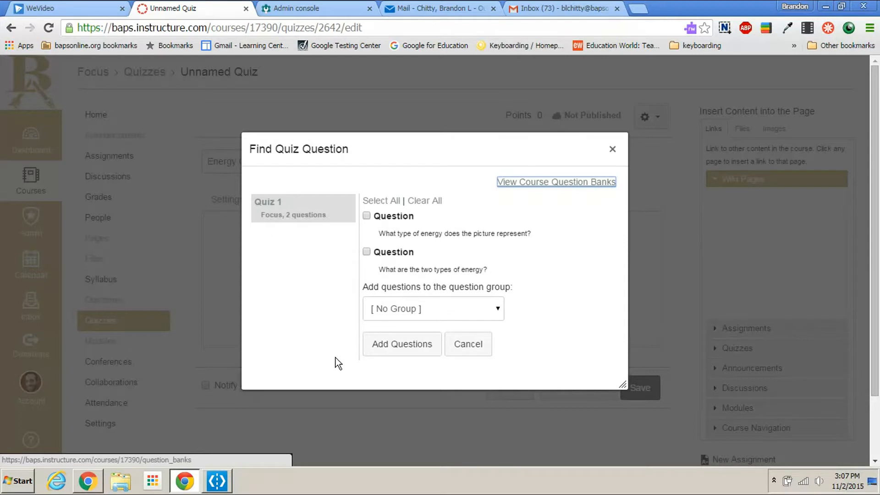
left_click(389, 205)
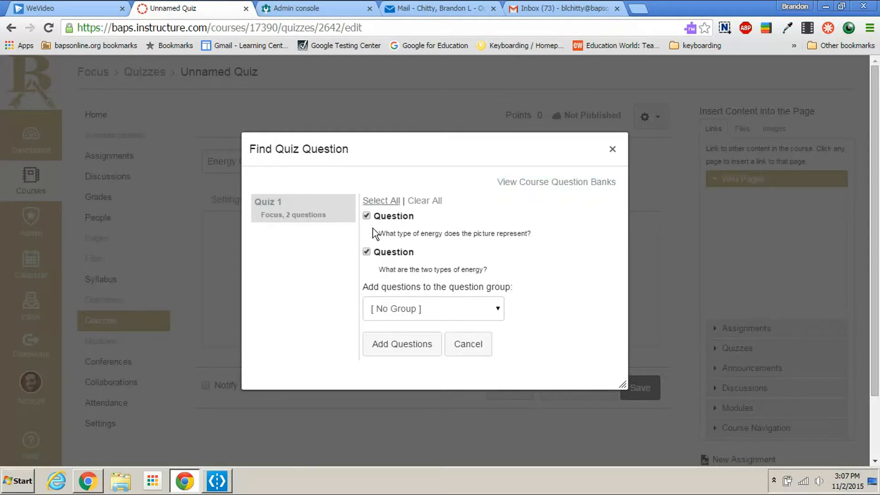
left_click(411, 348)
Step: Review the questions added to the Energy Quiz and the available save options
scroll(420, 348, "down", 3)
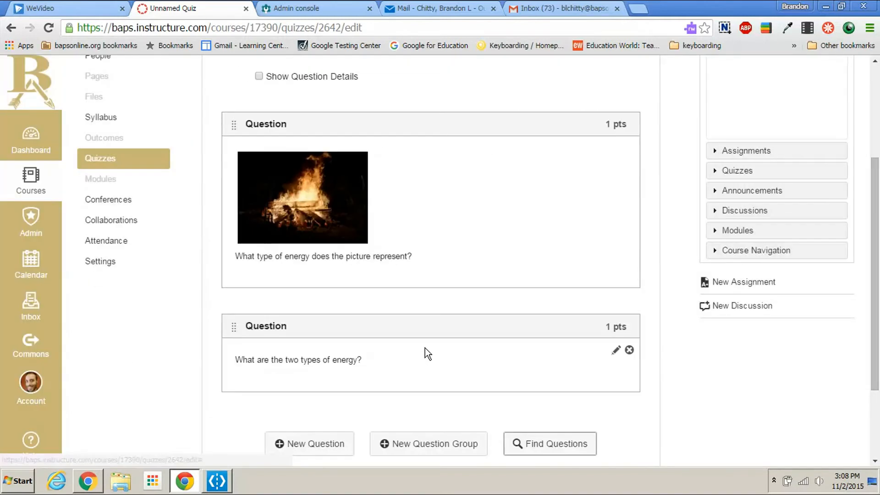
scroll(394, 263, "up", 4)
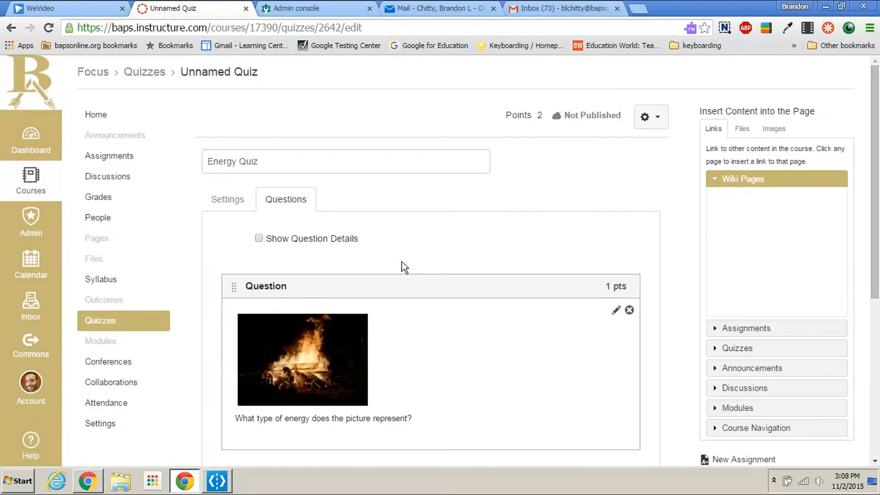
left_click(228, 201)
left_click(294, 201)
scroll(513, 335, "down", 5)
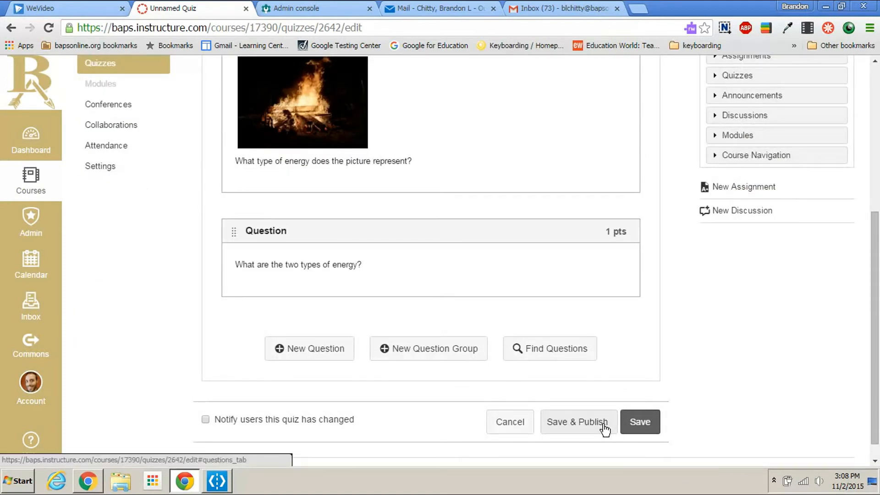
scroll(614, 412, "up", 4)
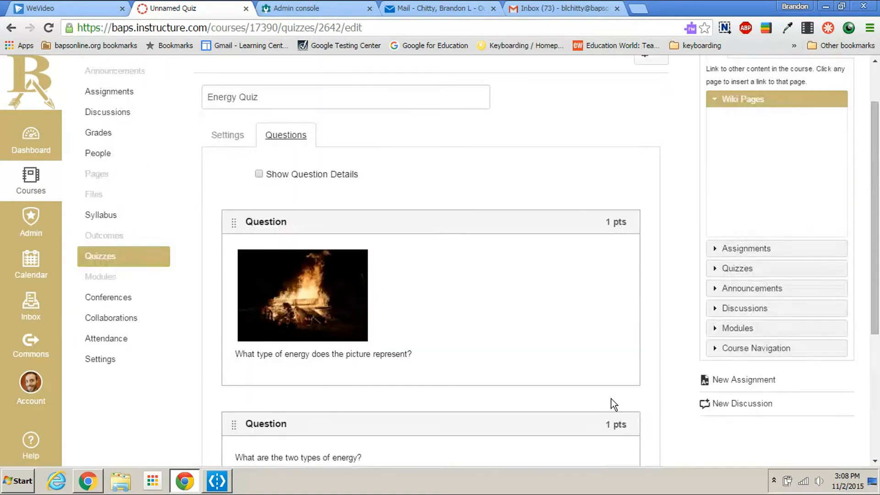
scroll(614, 379, "down", 4)
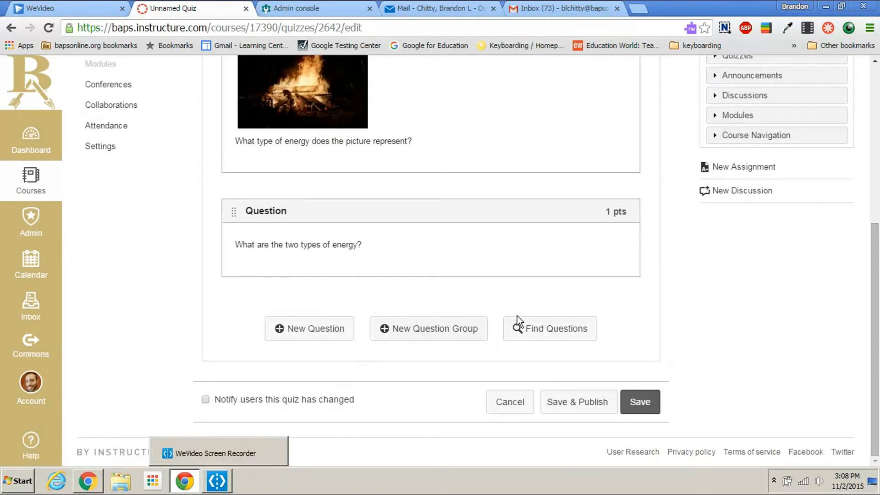
Step: Check the Quiz 1 bank for questions that can be added, without adding any
left_click(572, 338)
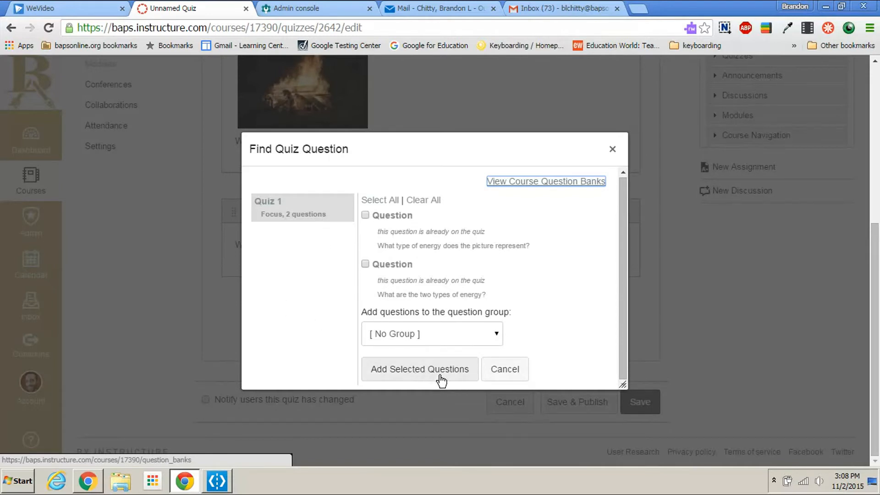
left_click(496, 381)
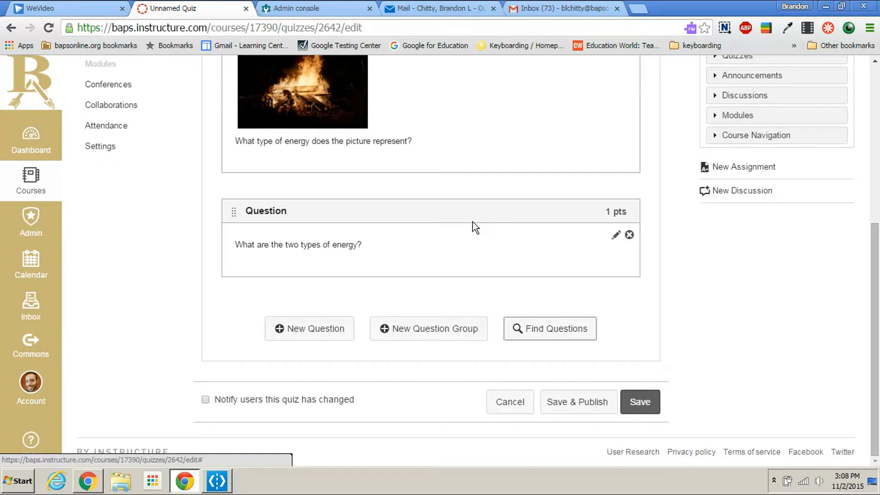
scroll(474, 216, "up", 3)
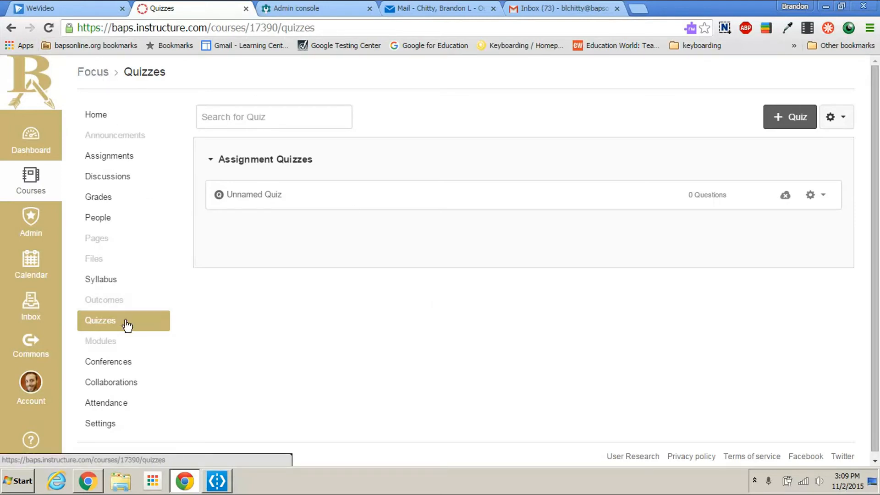
Step: Create a new course question bank named "quiz 2" in the Focus course
left_click(830, 120)
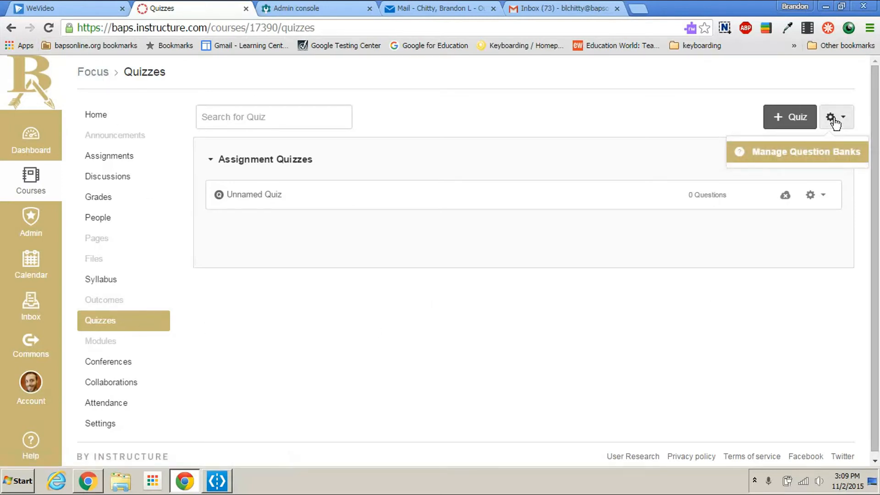
left_click(818, 156)
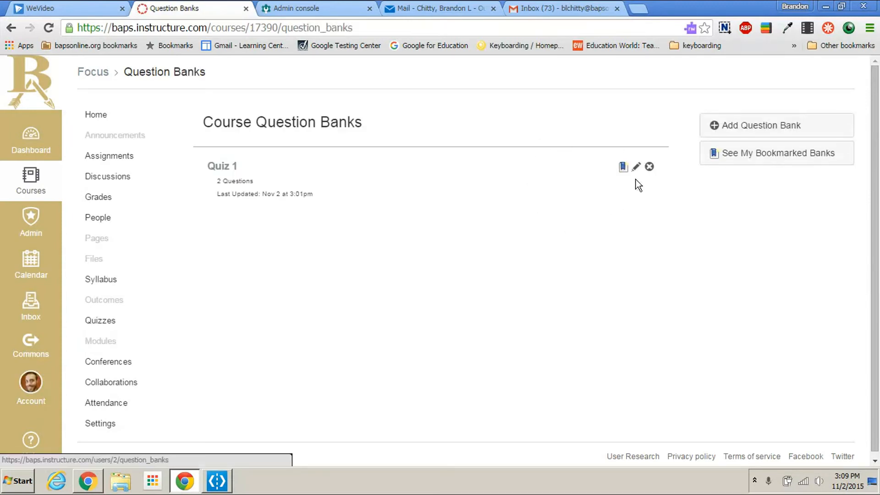
left_click(741, 129)
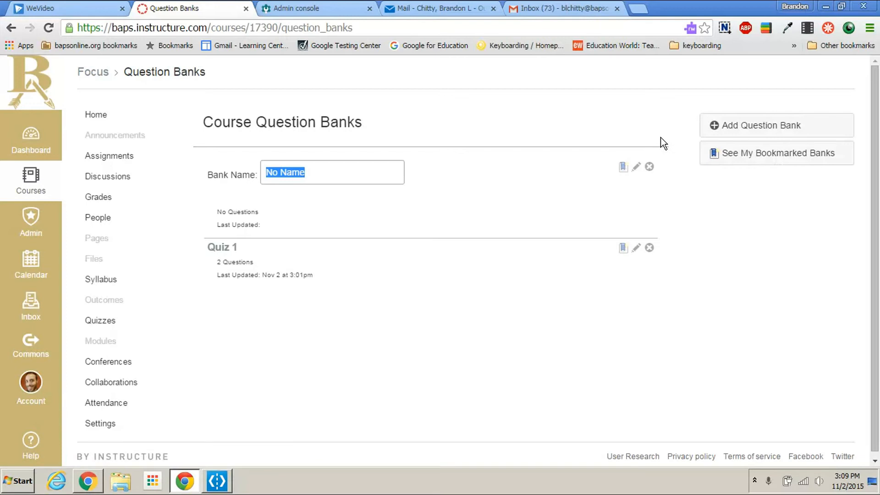
type("b")
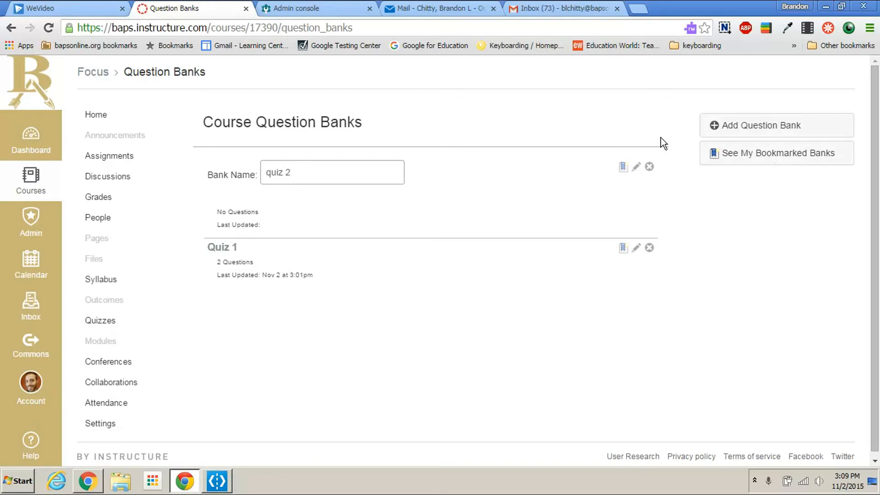
type("uiz 2")
key("Return")
Step: Open the quiz 2 bank and add a blank Multiple Choice question worth 1 point
left_click(230, 168)
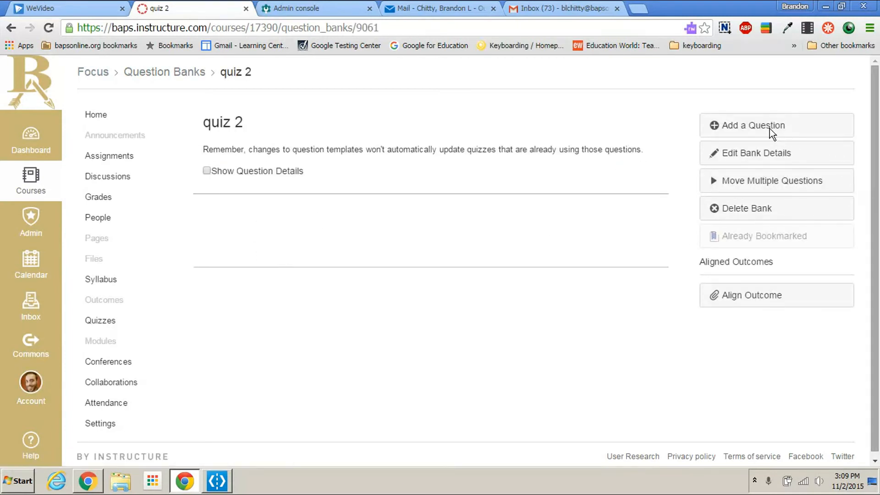
left_click(764, 129)
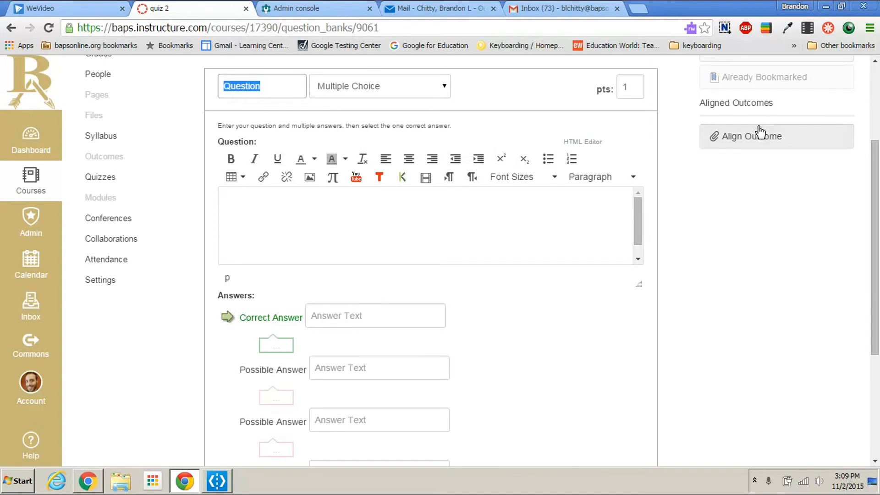
left_click(397, 85)
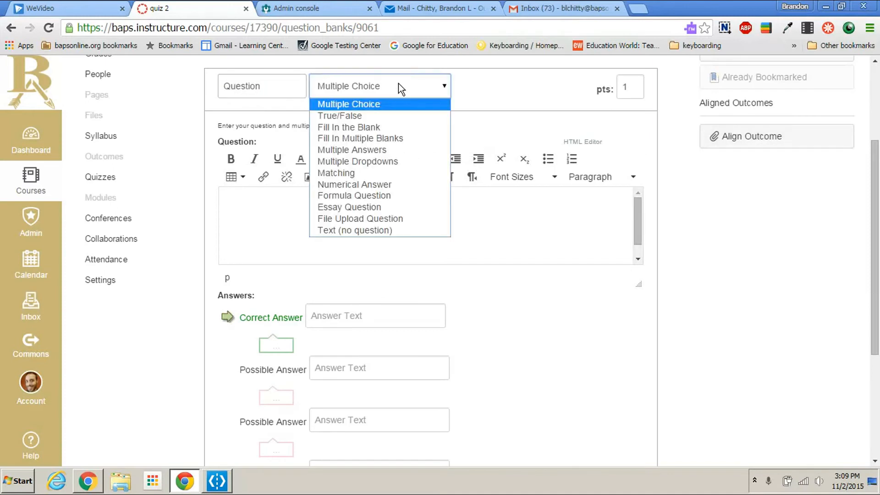
left_click(265, 200)
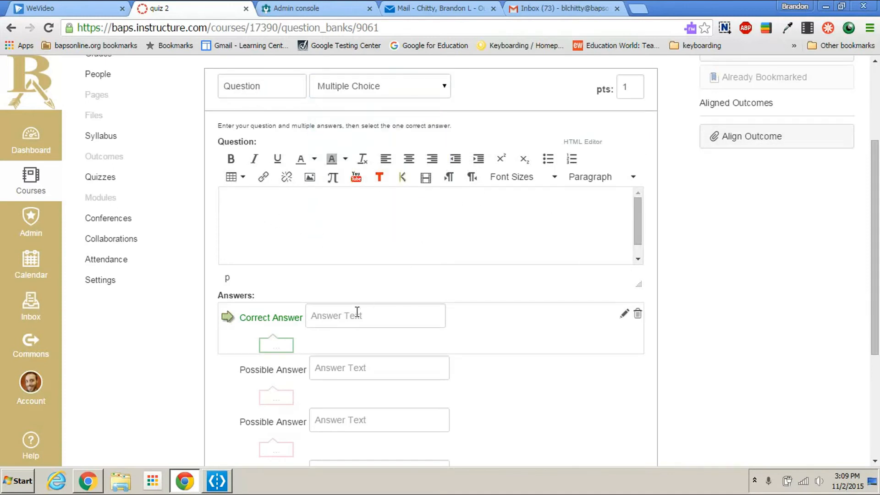
scroll(461, 317, "down", 3)
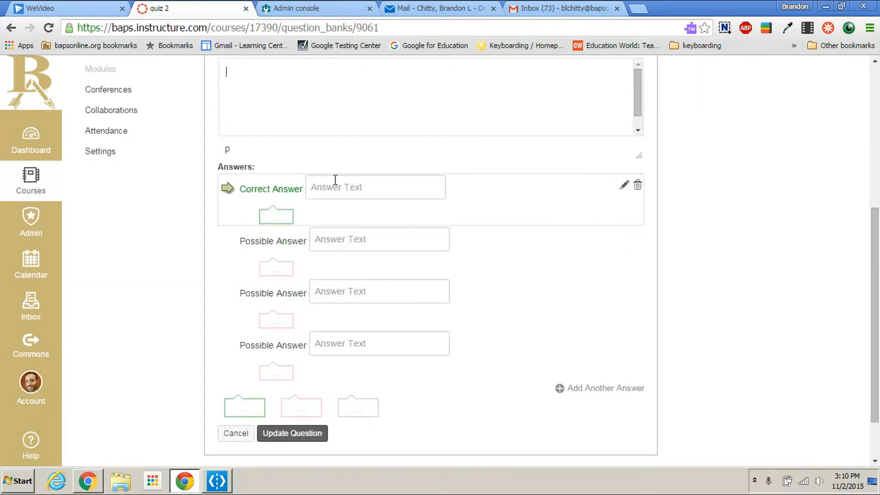
scroll(628, 174, "up", 4)
left_click(391, 151)
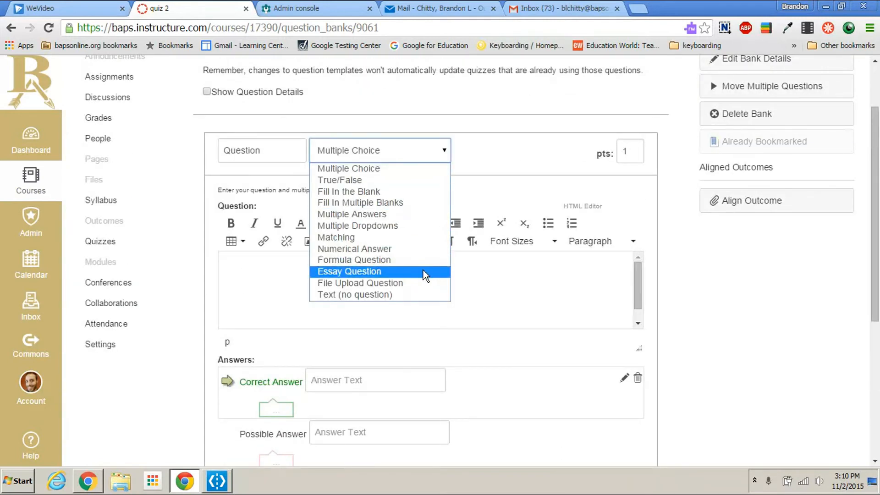
scroll(463, 272, "down", 6)
left_click(274, 374)
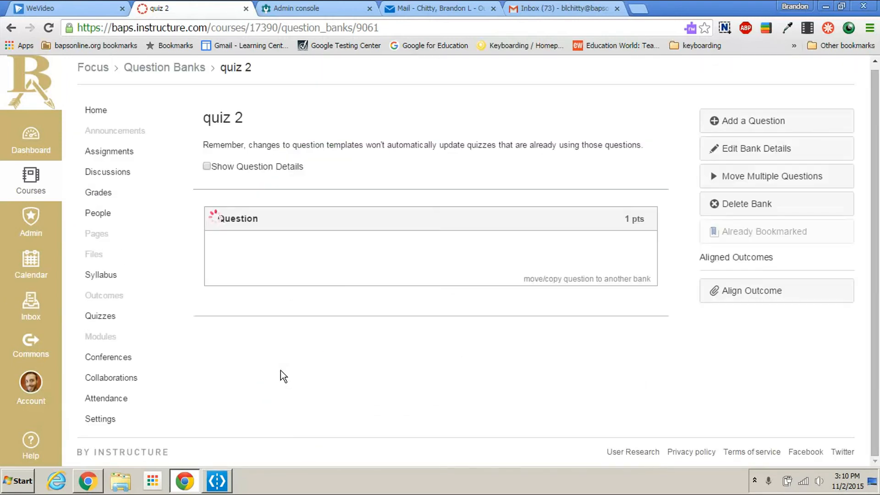
Step: Add a second blank 1-point Multiple Choice question to the quiz 2 bank
left_click(726, 122)
scroll(491, 188, "up", 3)
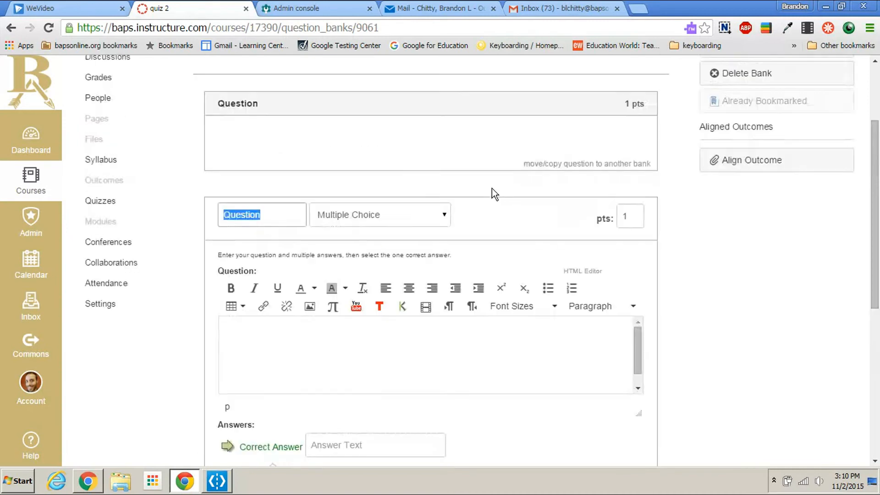
left_click(415, 214)
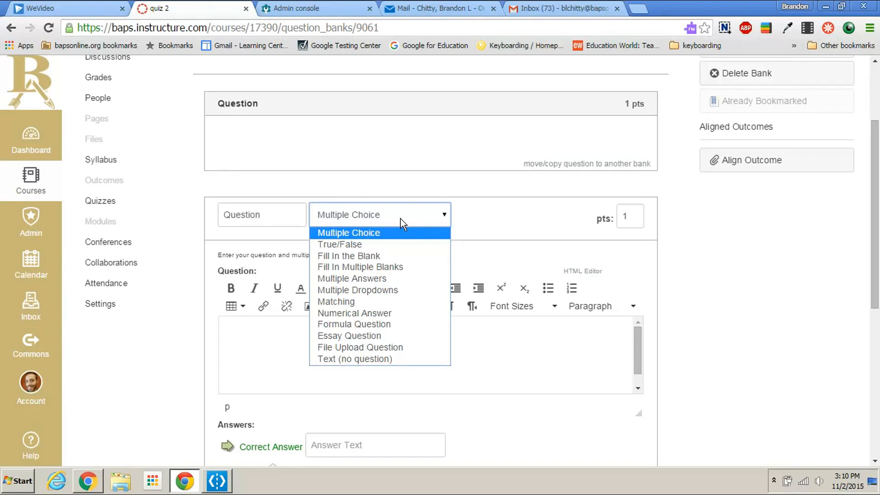
scroll(400, 219, "down", 7)
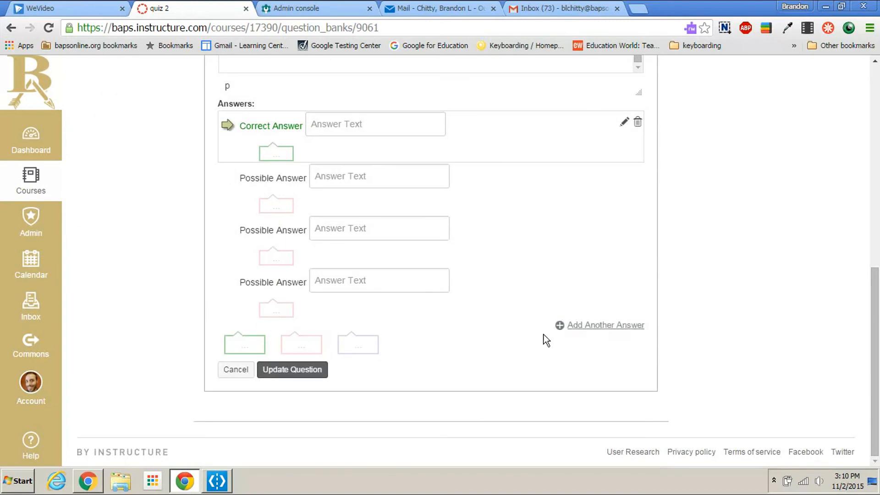
left_click(296, 371)
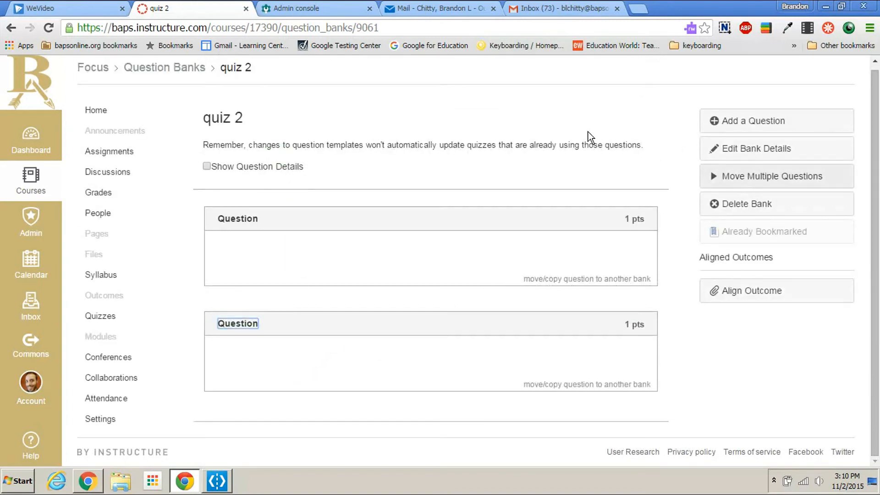
Step: Create a new quiz in the course, title it "quiz 2" and look through its settings
left_click(115, 323)
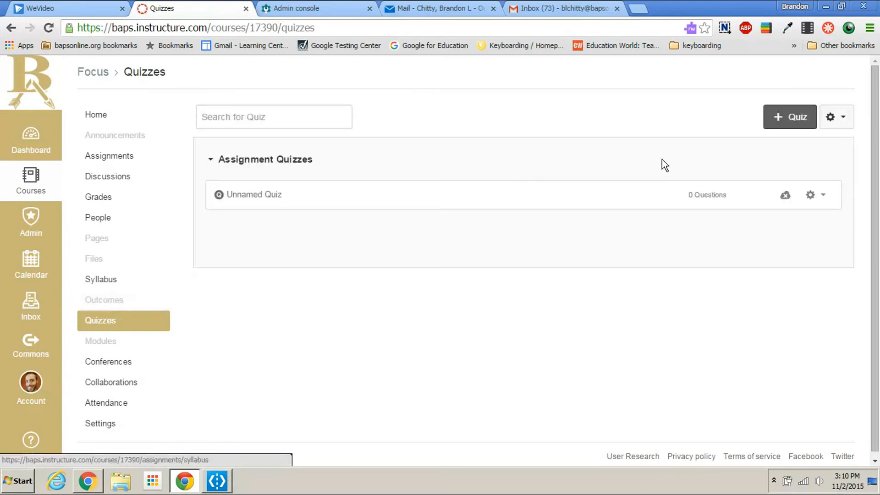
left_click(775, 119)
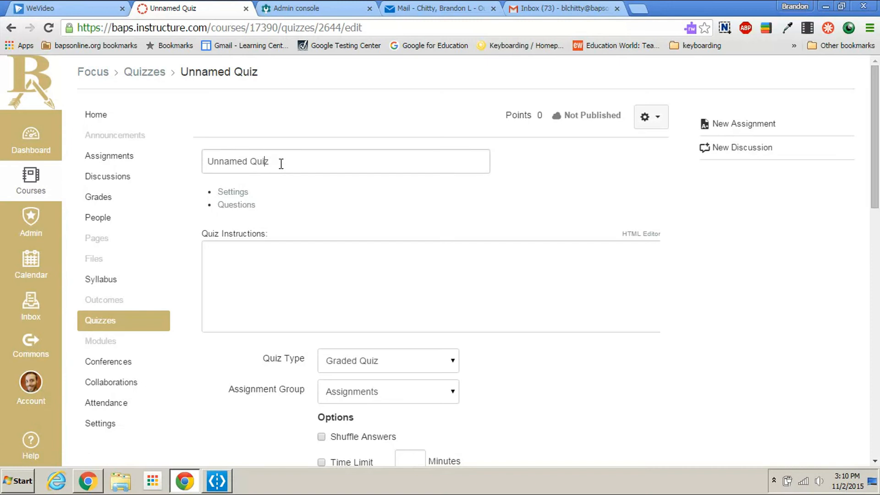
type("quiz")
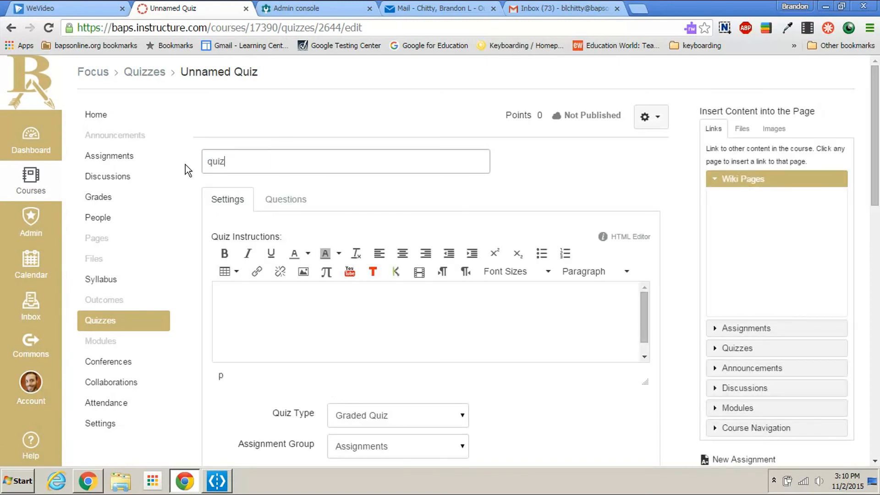
type(" 2")
left_click(347, 338)
scroll(499, 306, "down", 14)
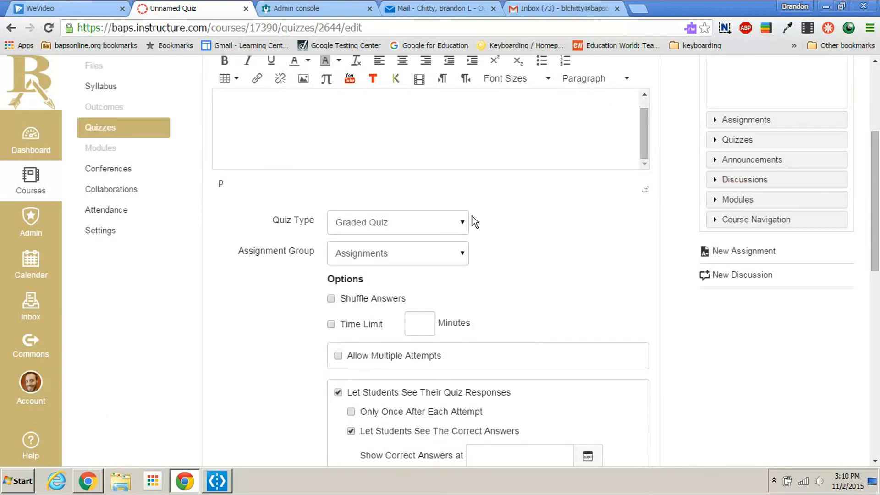
scroll(518, 279, "down", 2)
scroll(510, 283, "up", 16)
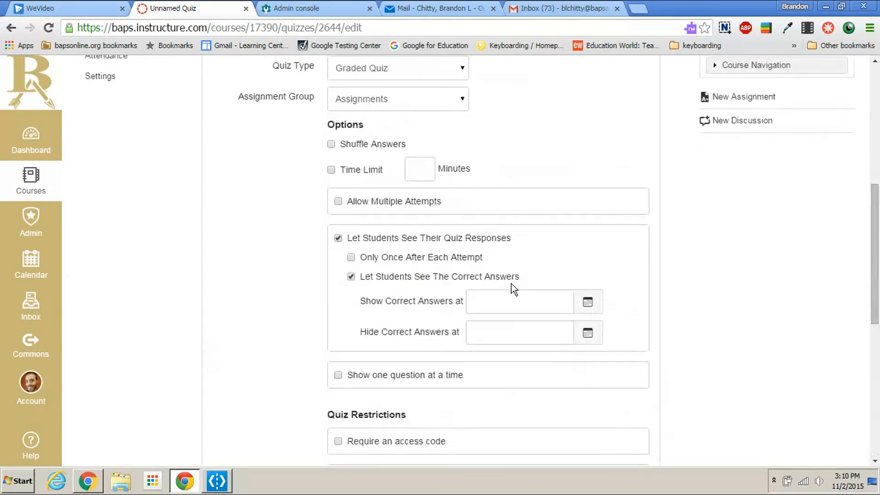
Step: Add both questions from the quiz 2 bank to the new quiz without a question group
left_click(287, 173)
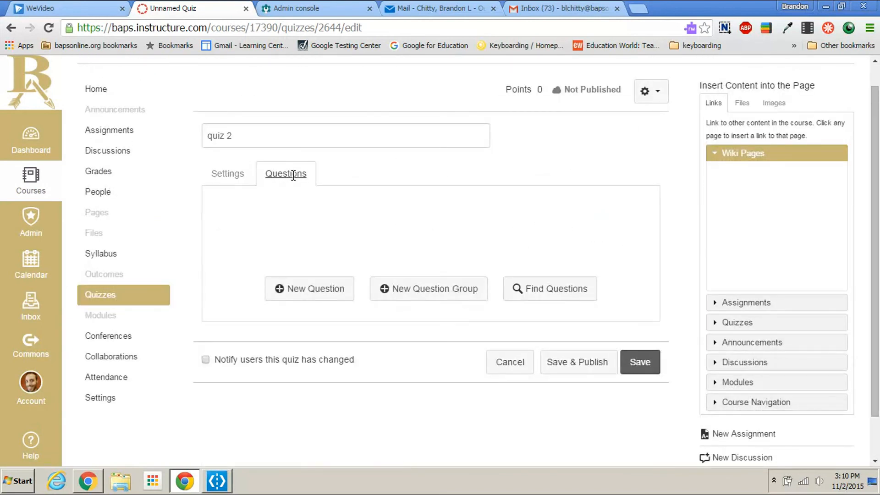
left_click(560, 292)
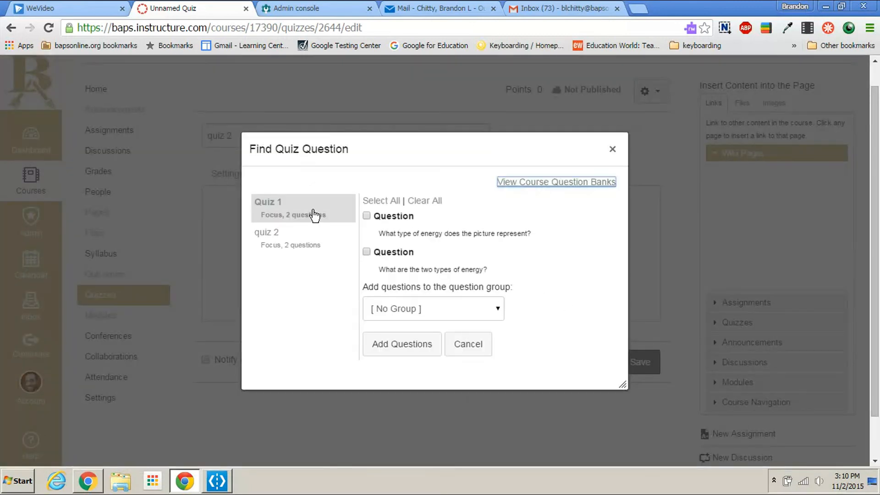
left_click(292, 238)
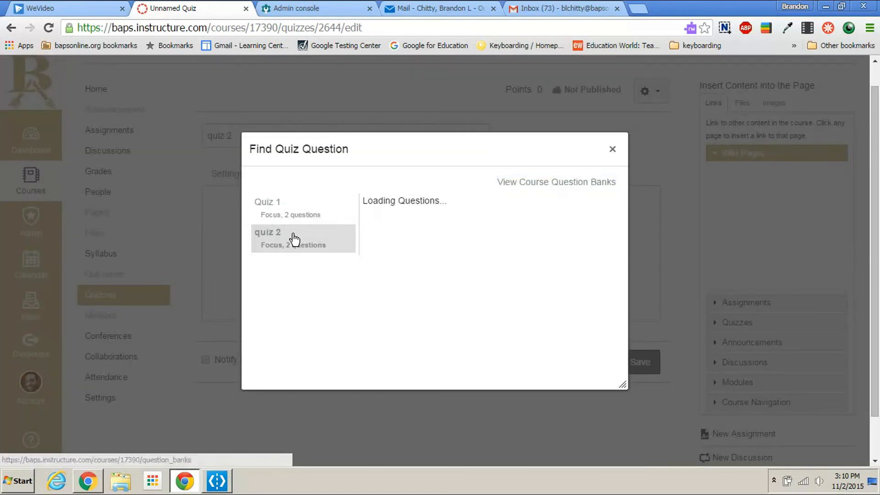
left_click(366, 237)
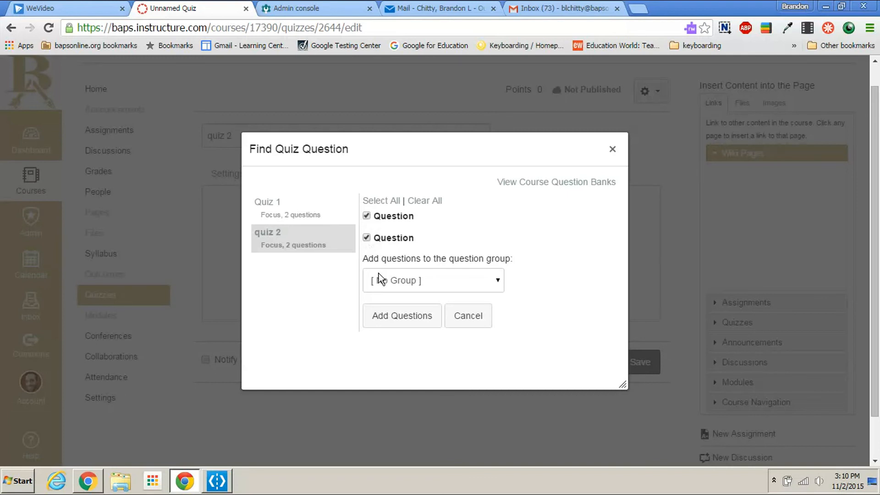
left_click(420, 321)
Step: Review the quiz 2 settings and assignment dates, leaving them as they are, and save and publish the quiz
scroll(453, 287, "up", 3)
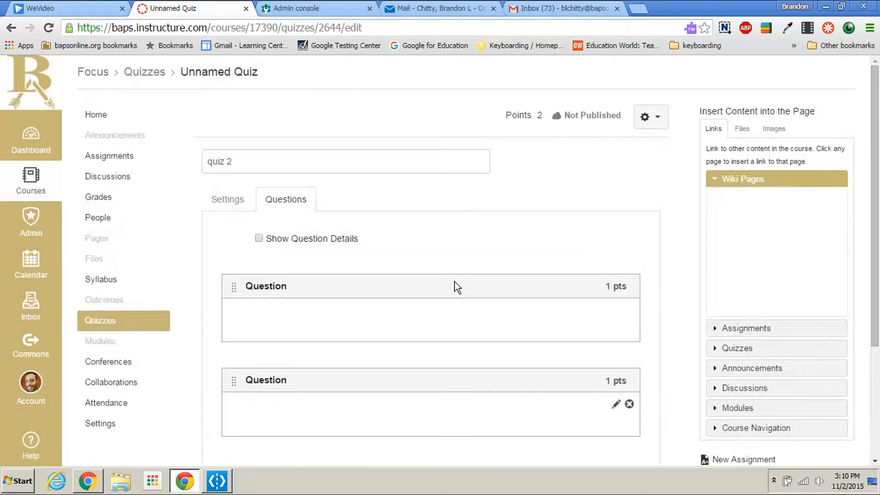
left_click(231, 200)
scroll(571, 290, "down", 4)
scroll(571, 289, "down", 10)
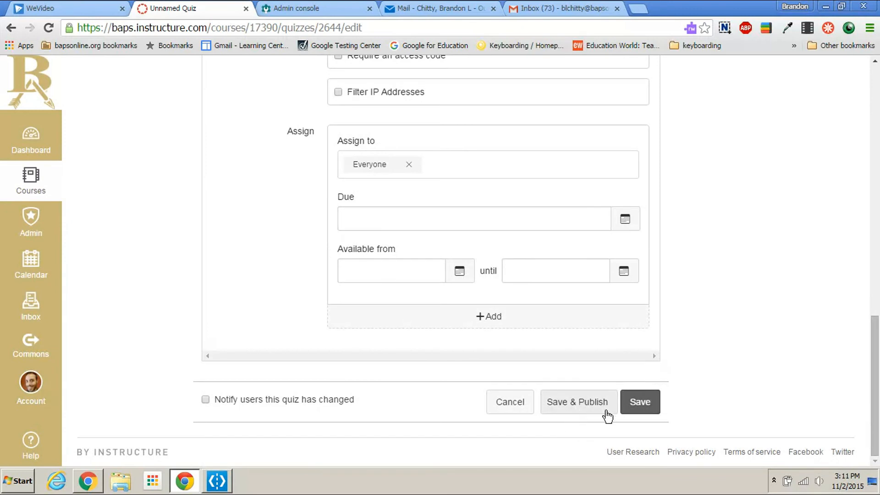
scroll(810, 376, "up", 12)
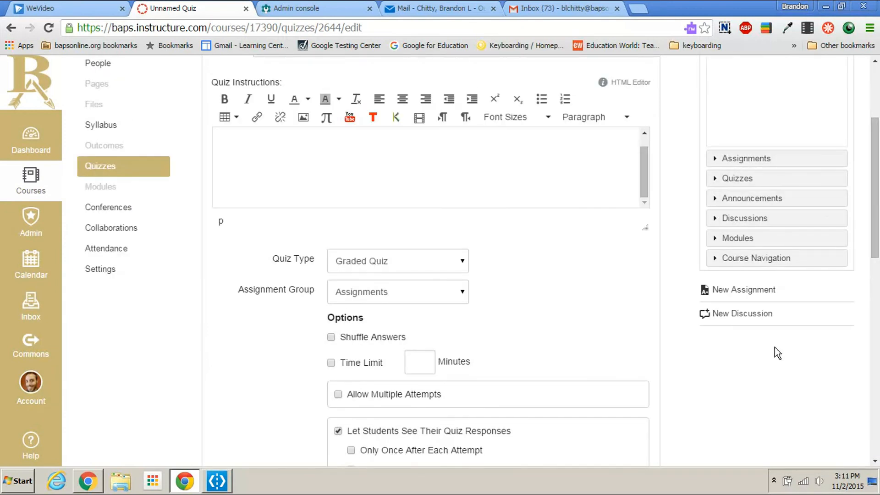
scroll(774, 347, "down", 2)
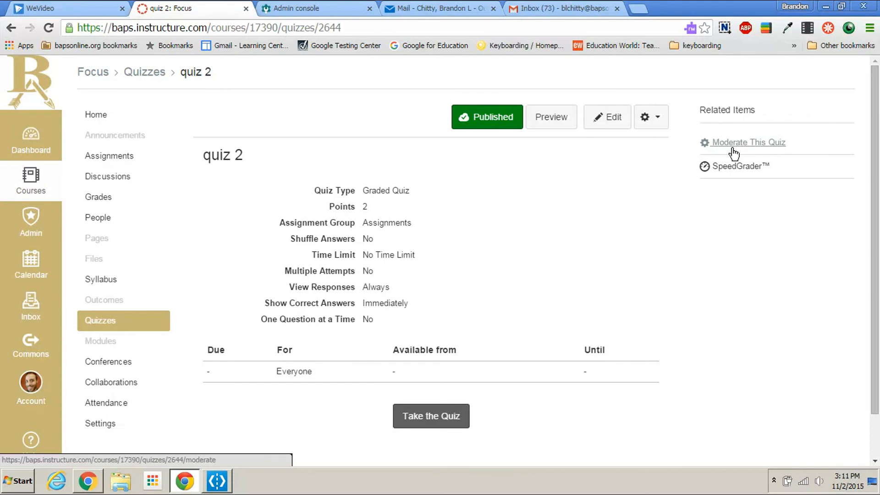